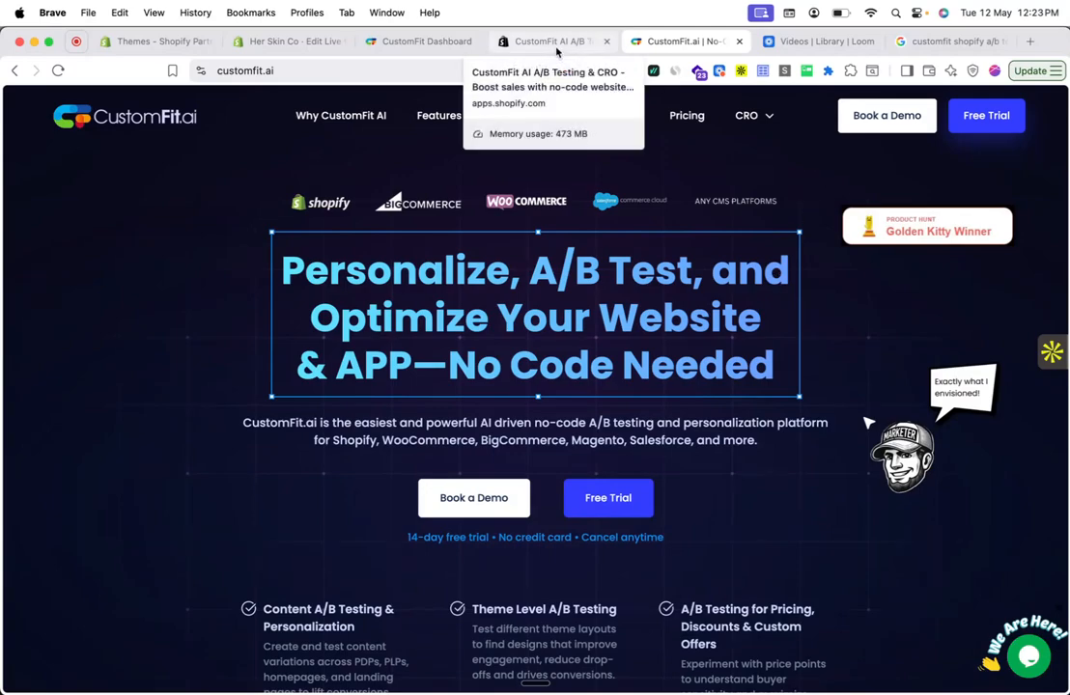
# - Look over the Google results for CustomFit, its Shopify App Store listing and the CustomFit.ai website
pyautogui.click(930, 42)
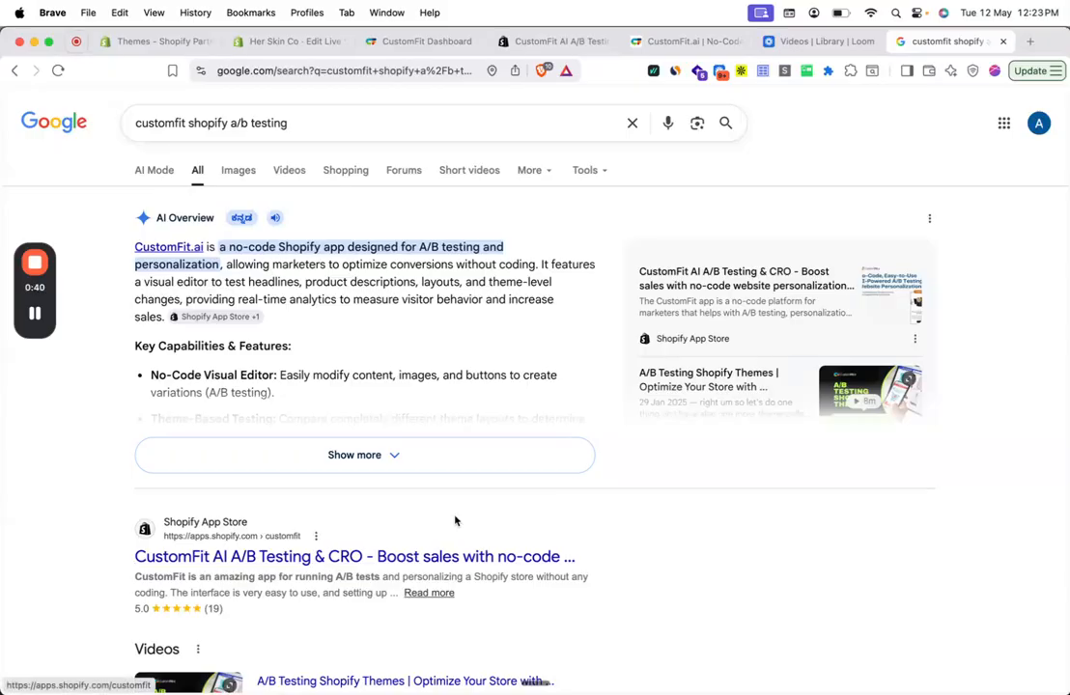
pyautogui.click(681, 41)
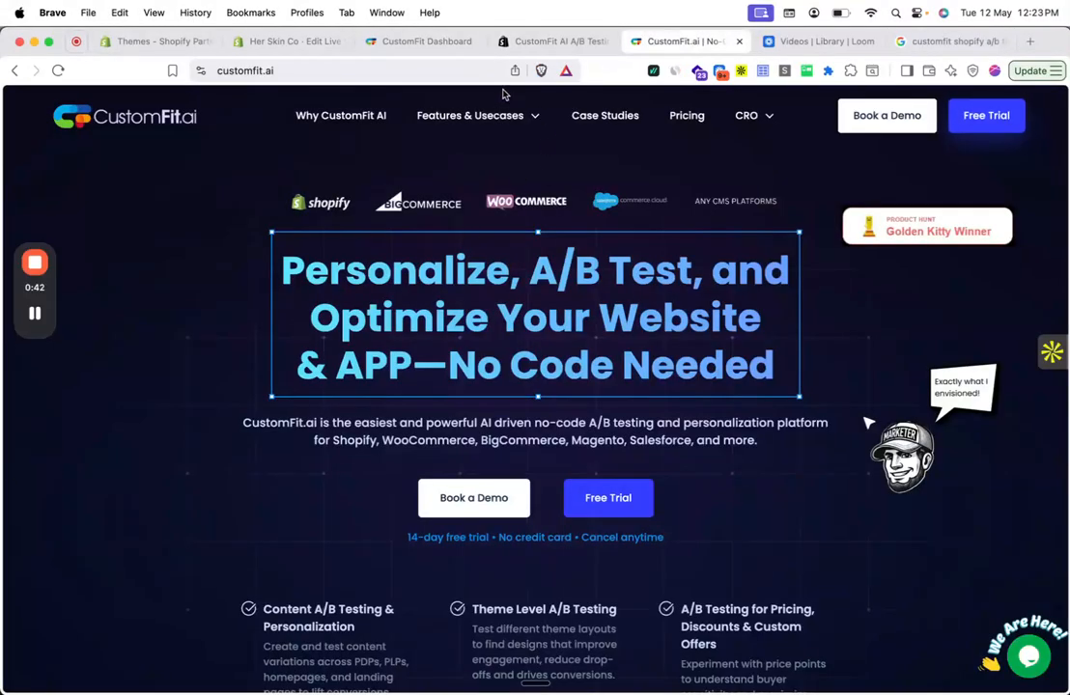
pyautogui.click(529, 42)
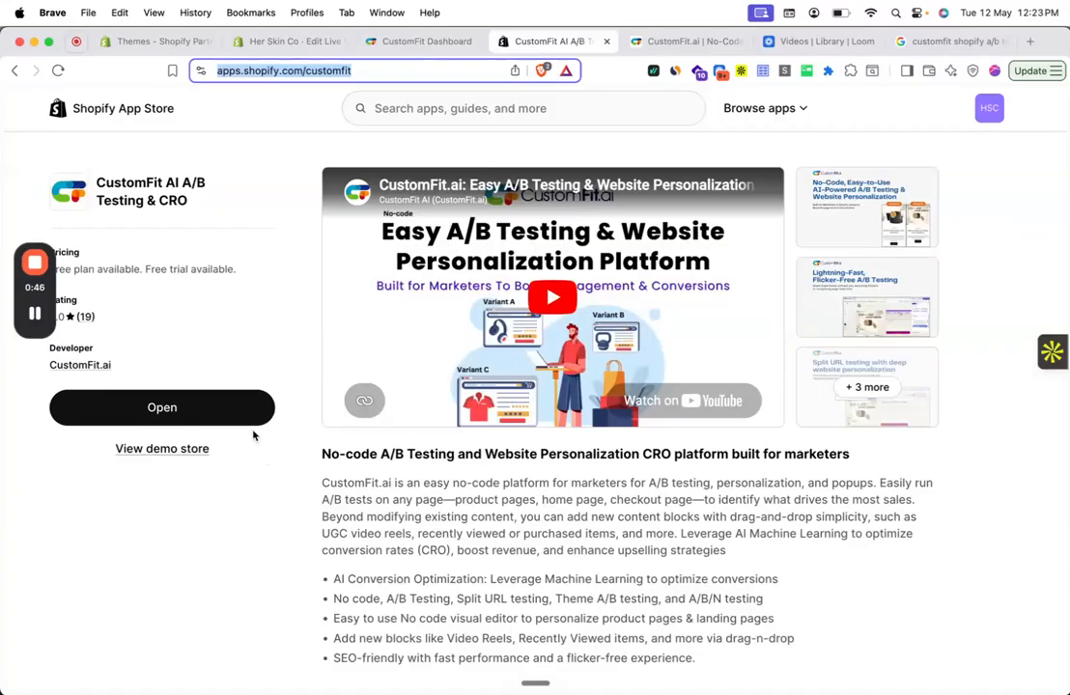
pyautogui.click(647, 41)
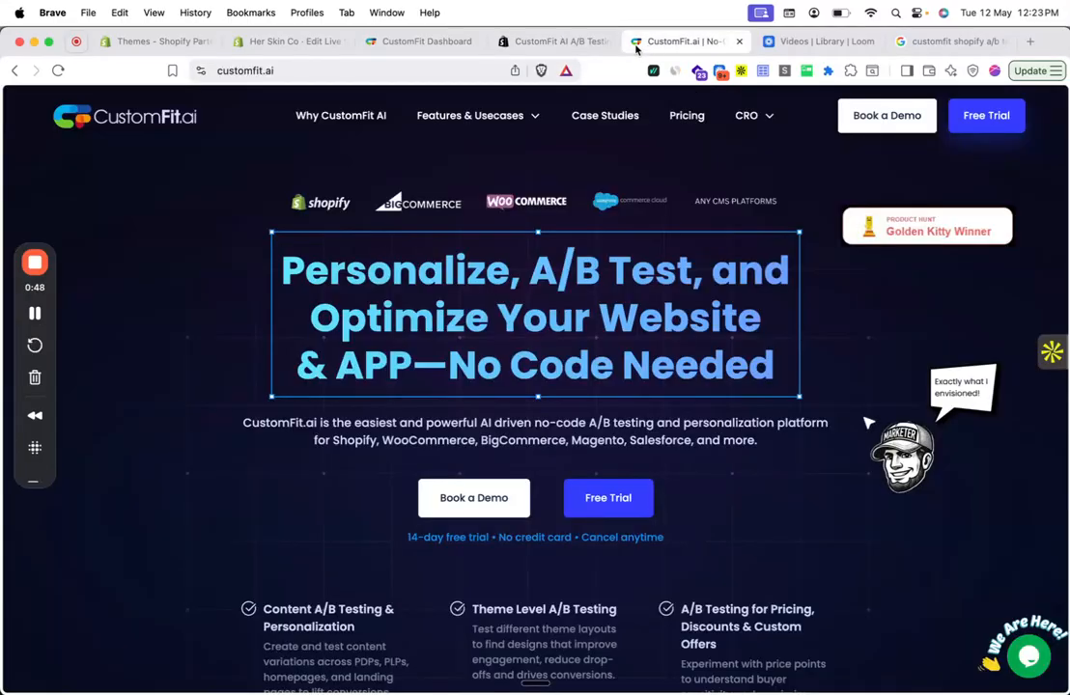
# - In the CustomFit dashboard's Experience Engine, create an experience named "Exp template ab test"
pyautogui.click(417, 40)
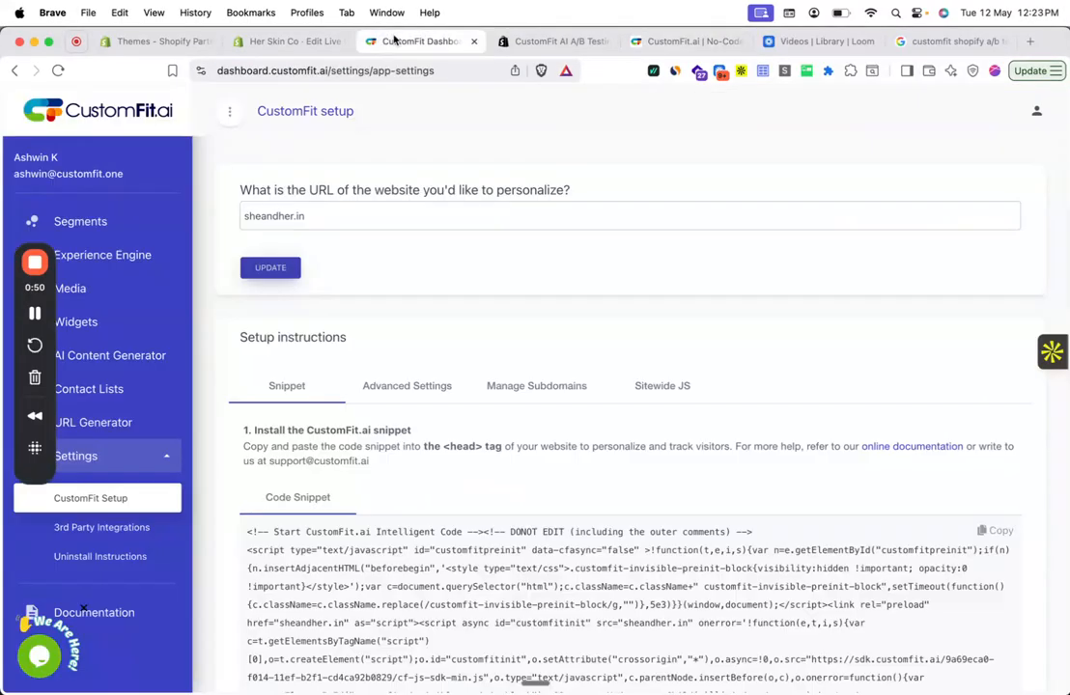
pyautogui.click(102, 257)
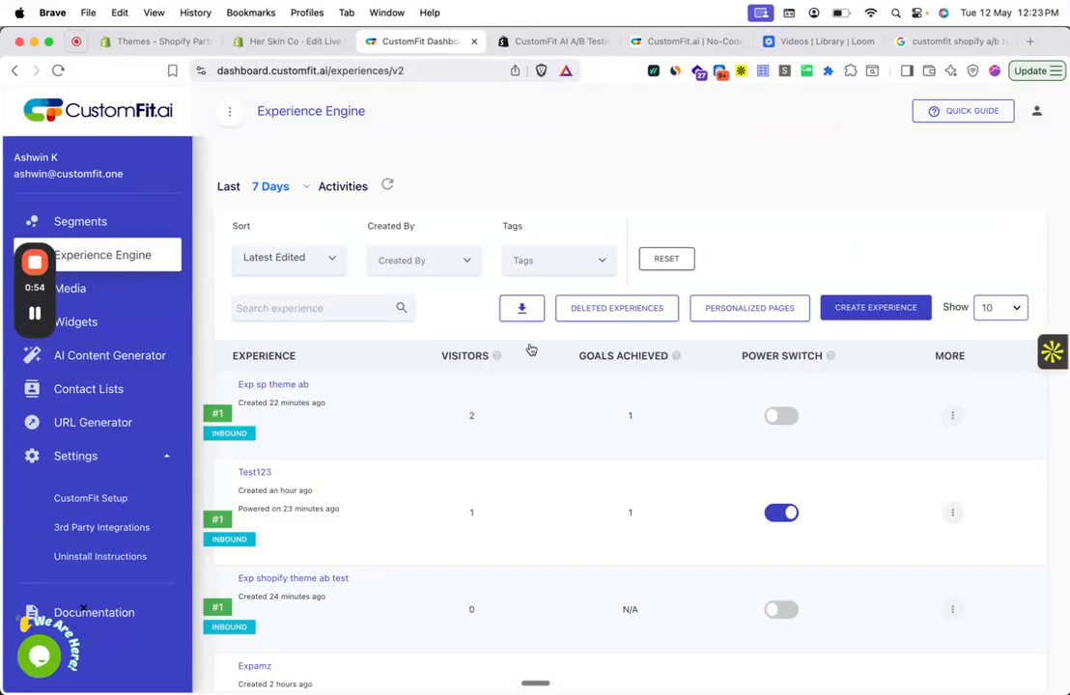
pyautogui.click(889, 308)
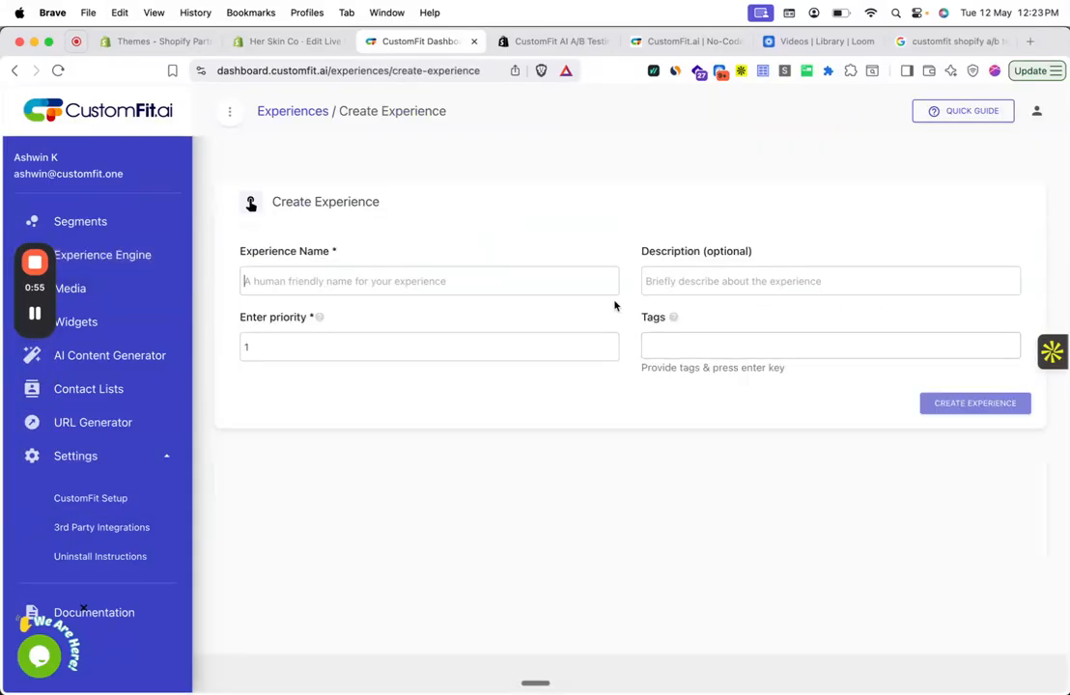
pyautogui.click(412, 281)
pyautogui.write('Exp')
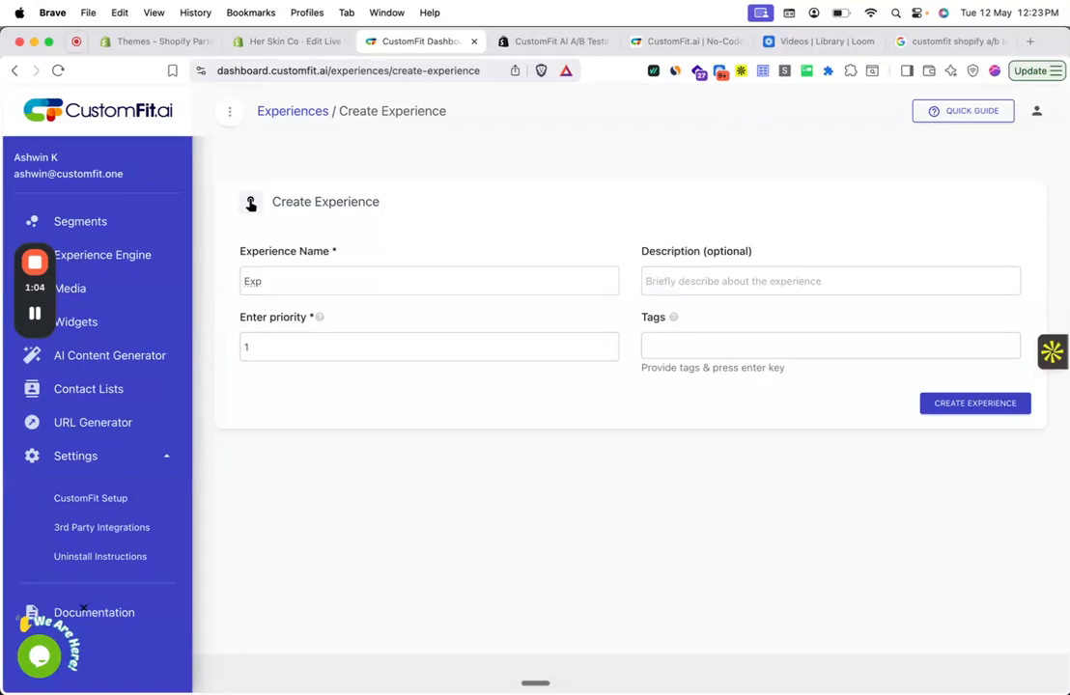
pyautogui.write('emplate ab test')
pyautogui.press('Return')
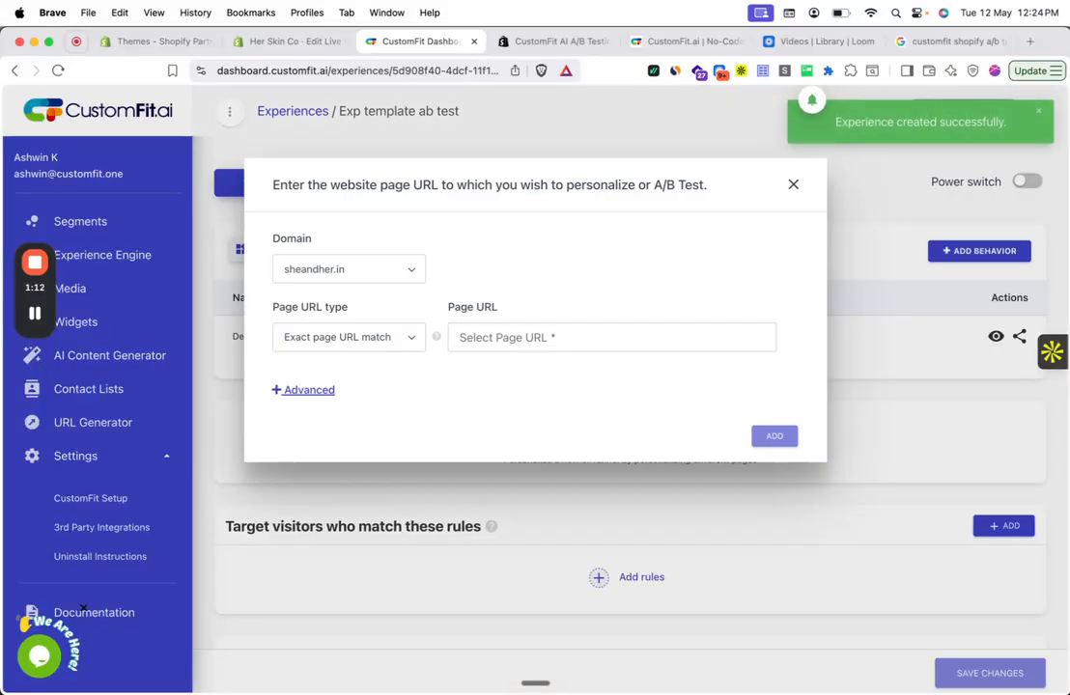
# - Target all pages of the sheandher.in domain for the experience
pyautogui.click(350, 338)
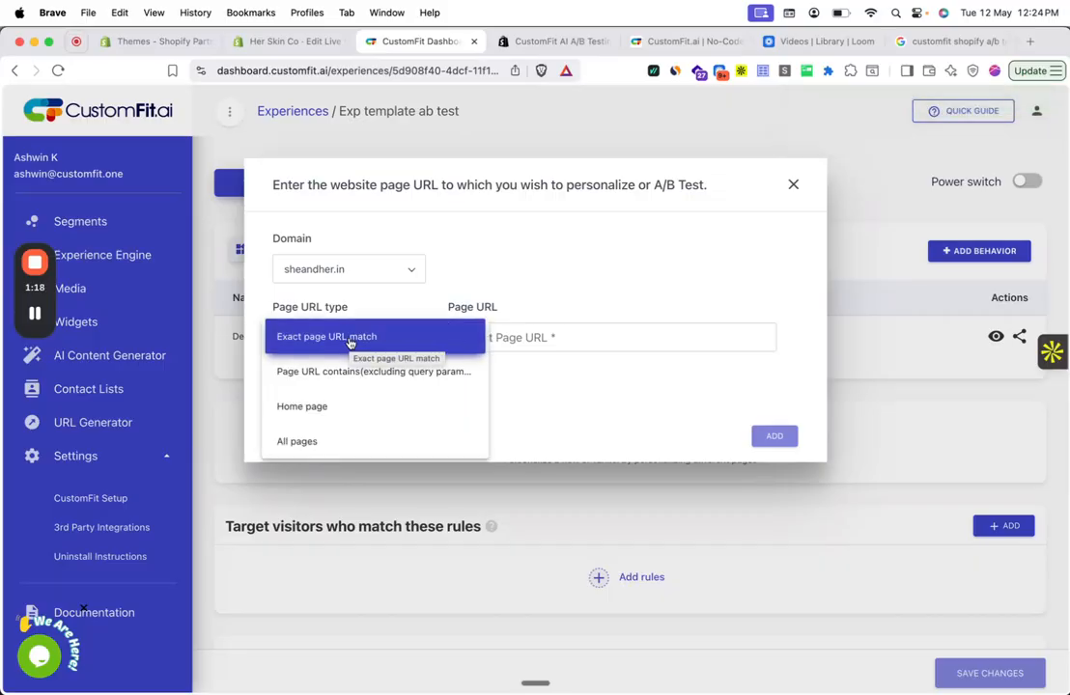
pyautogui.click(363, 442)
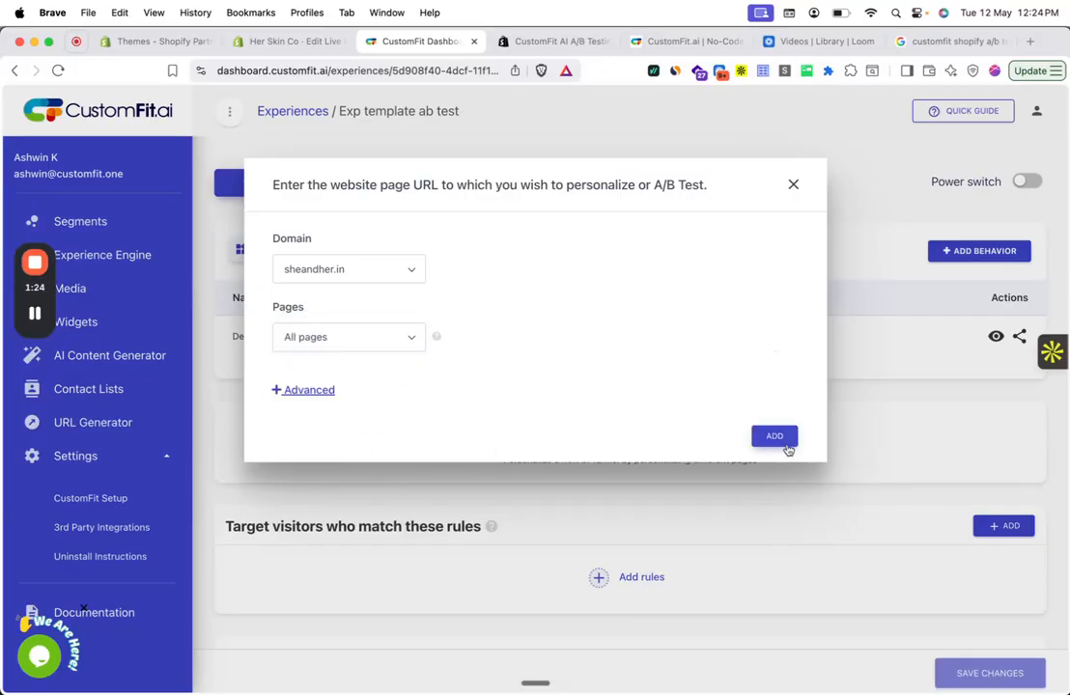
pyautogui.click(787, 437)
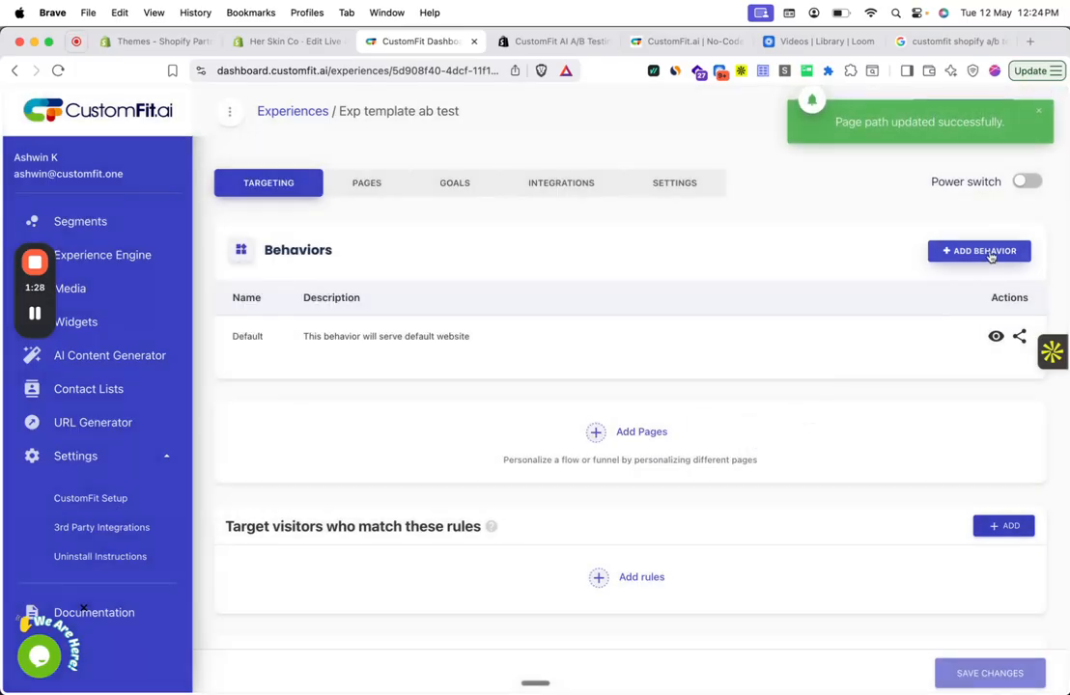
# - Add a behavior named "Template Product A" to the experience and open it in the visual editor
pyautogui.click(990, 253)
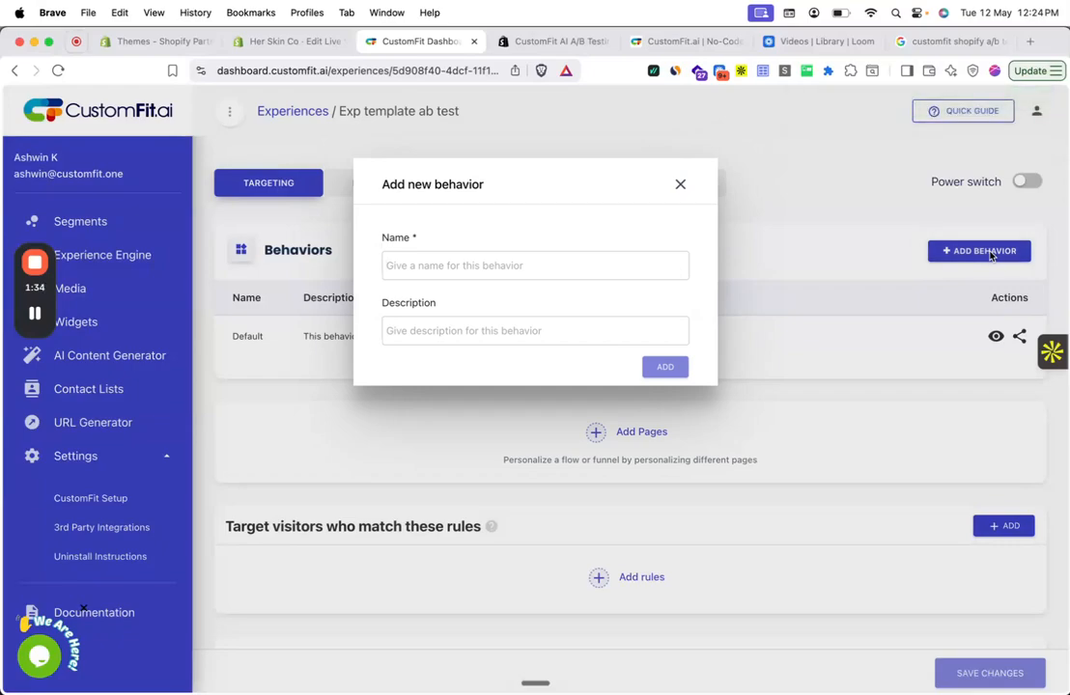
pyautogui.write('Temp')
pyautogui.press('BackSpace')
pyautogui.press('BackSpace')
pyautogui.write('mplate Product A')
pyautogui.press('Return')
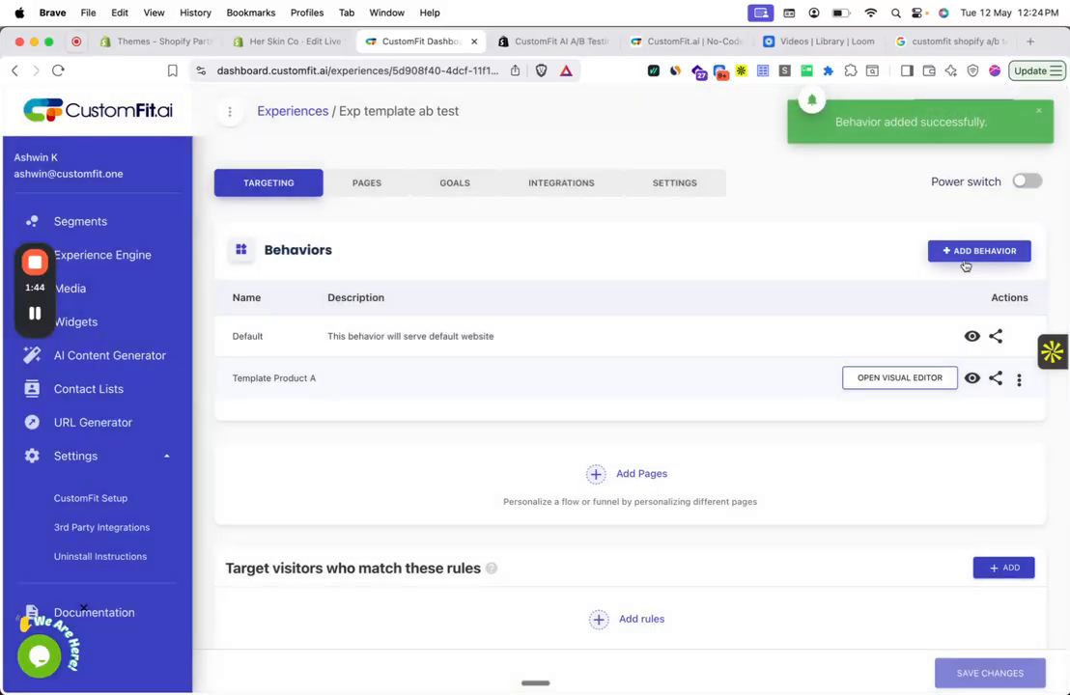
pyautogui.click(897, 379)
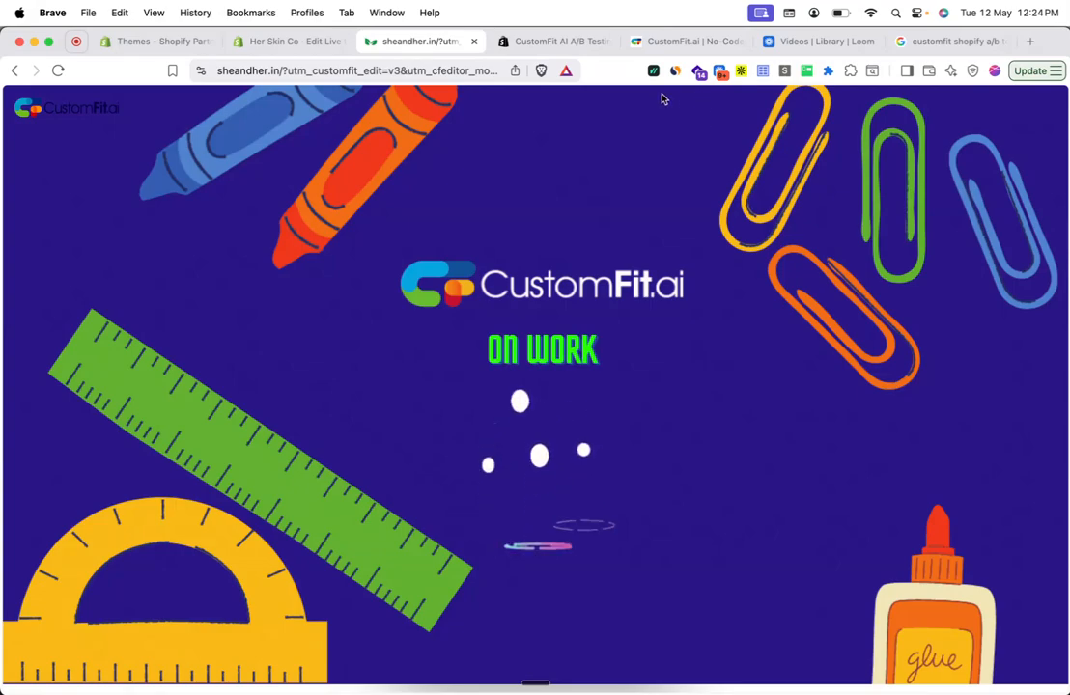
# - In the Shopify theme editor, preview the sg-new-template product template and examine its sections, including the video section
pyautogui.click(271, 41)
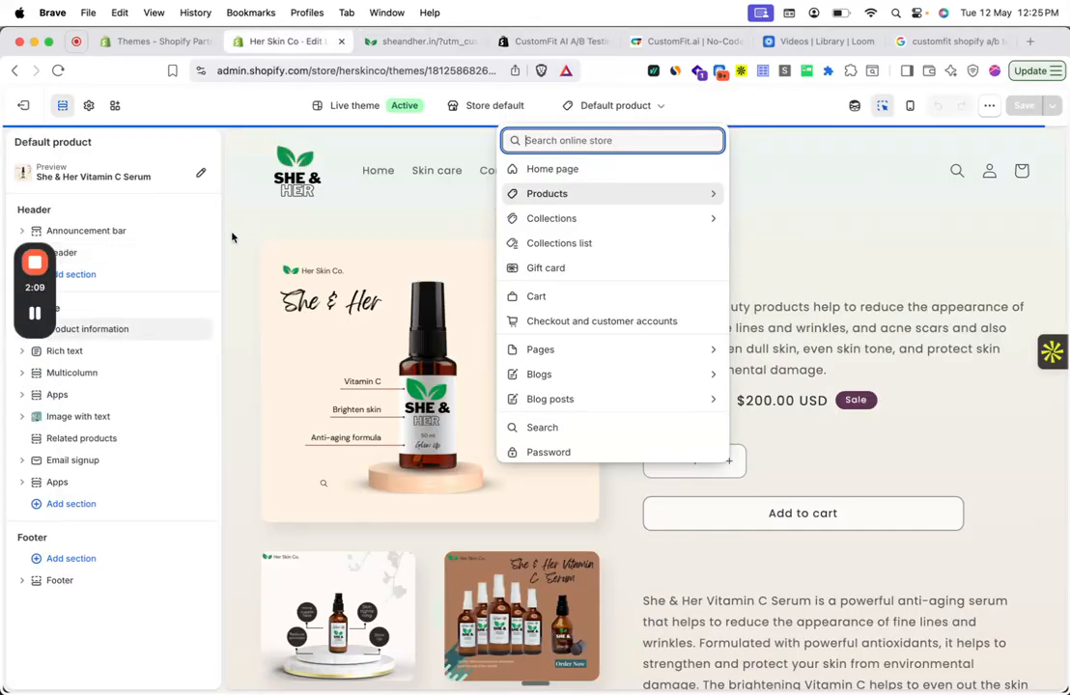
pyautogui.click(572, 196)
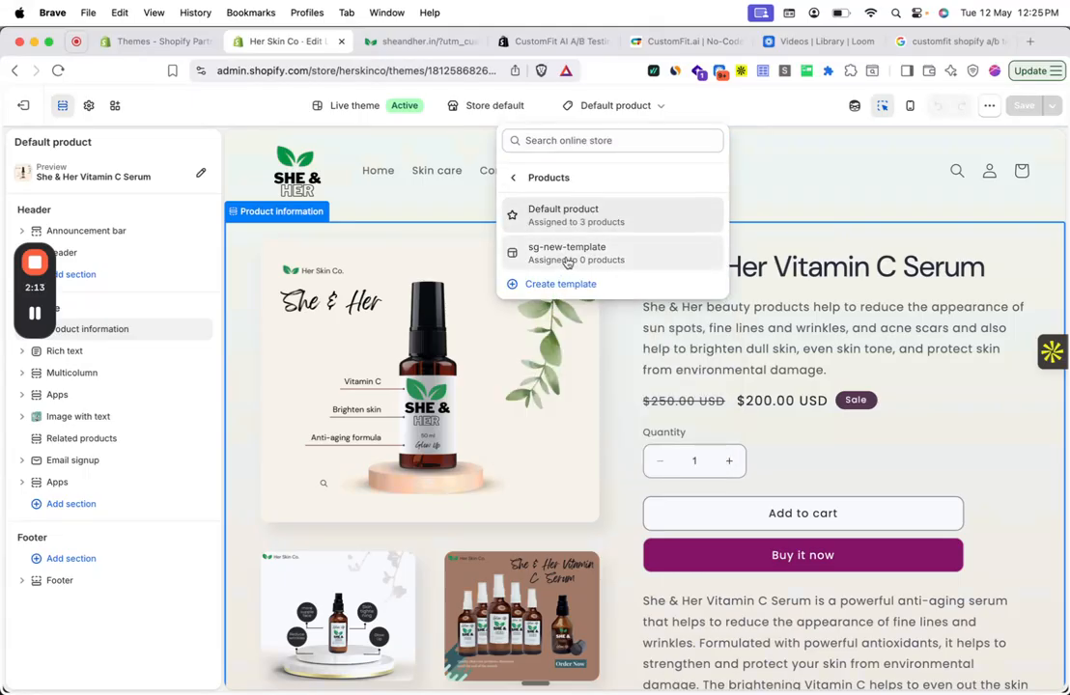
pyautogui.click(568, 213)
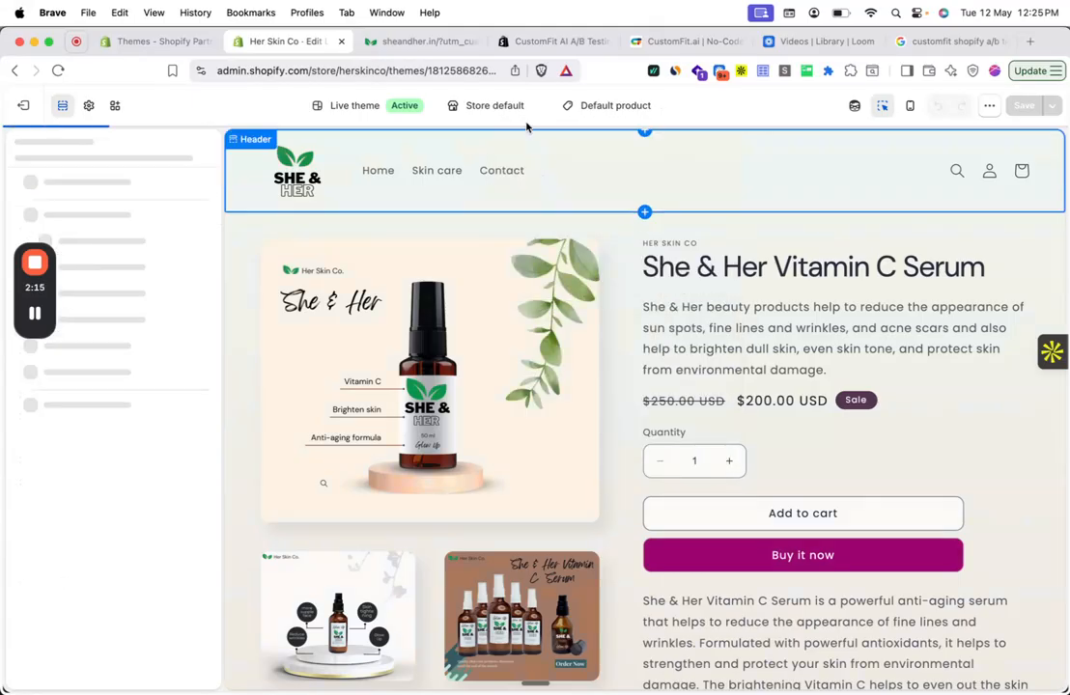
pyautogui.click(521, 113)
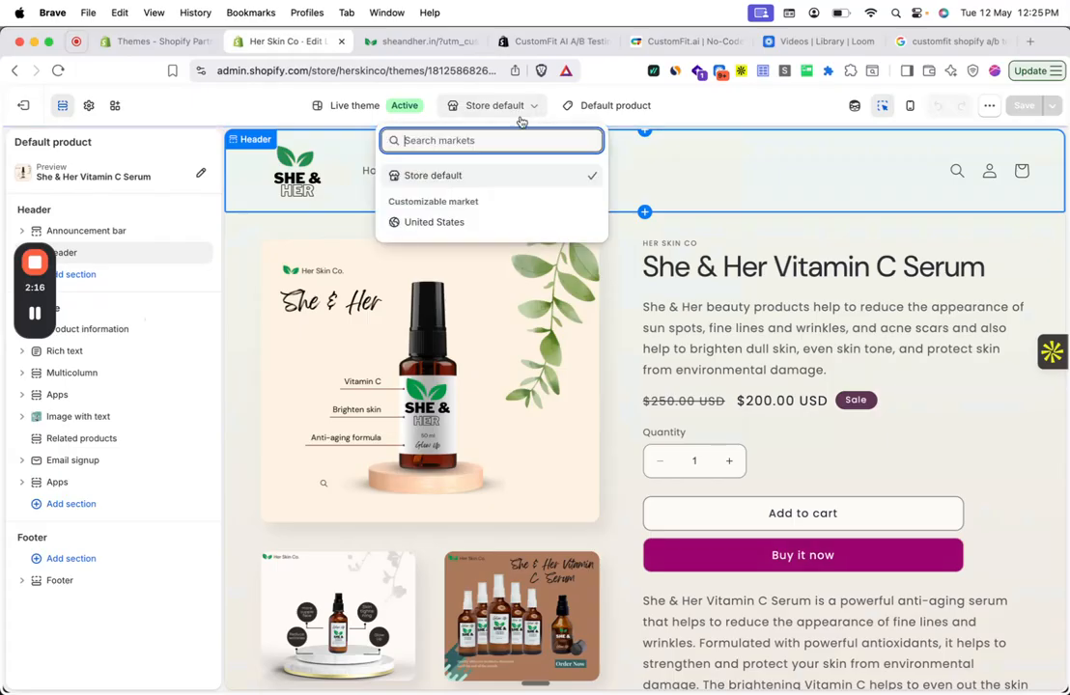
pyautogui.click(583, 108)
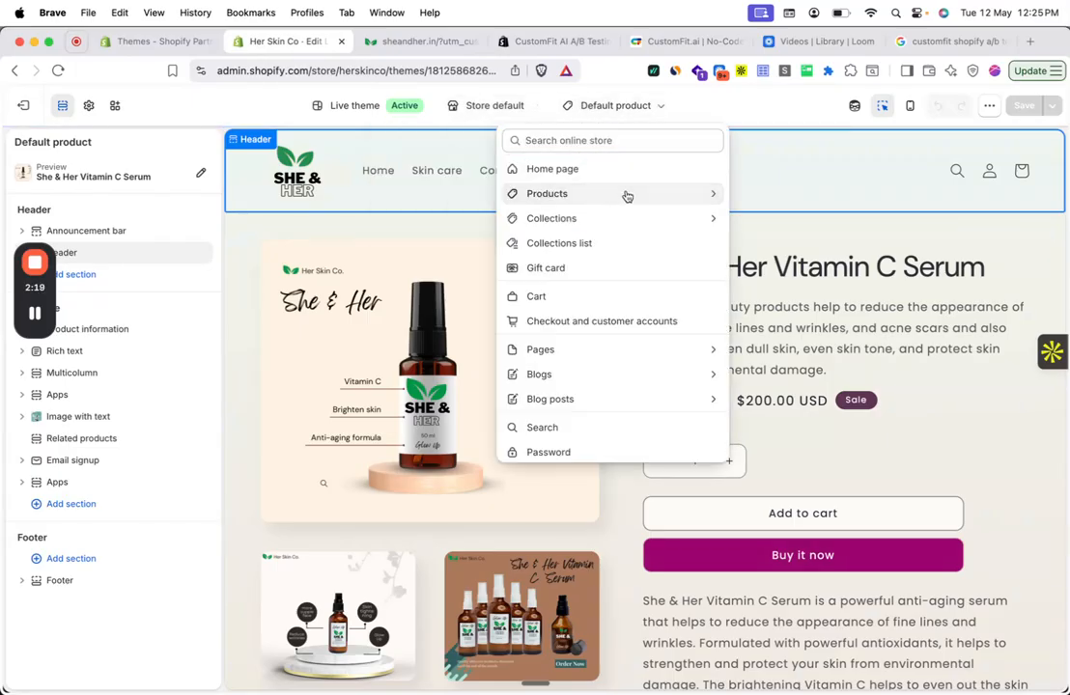
pyautogui.click(626, 196)
pyautogui.click(605, 256)
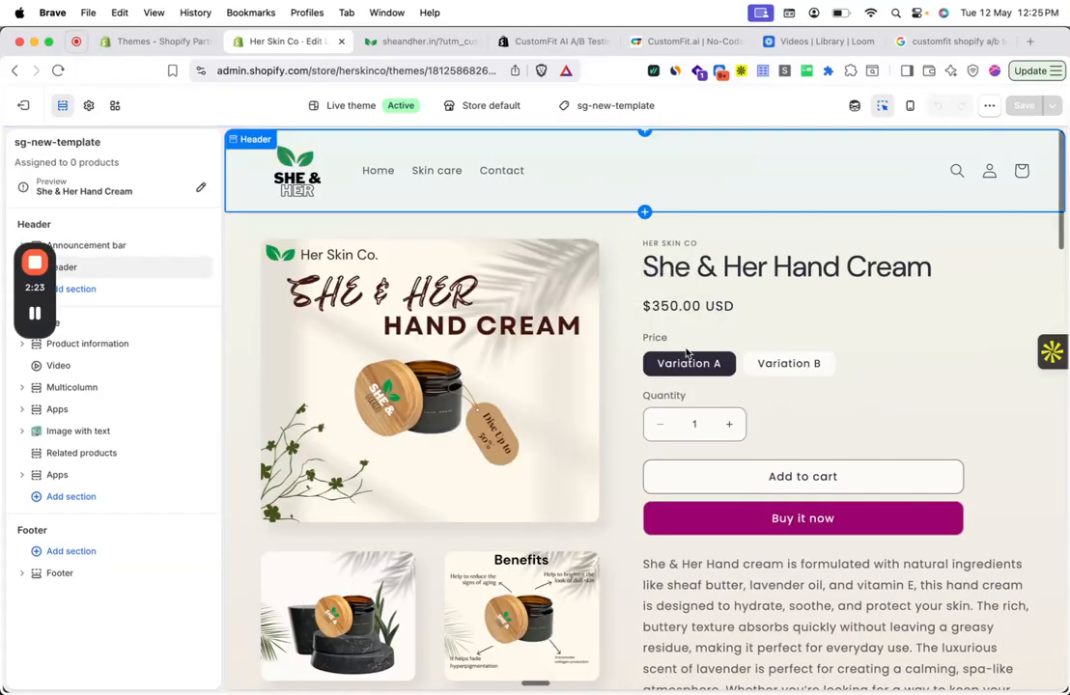
pyautogui.scroll(-4, 685, 354)
pyautogui.scroll(-5, 685, 353)
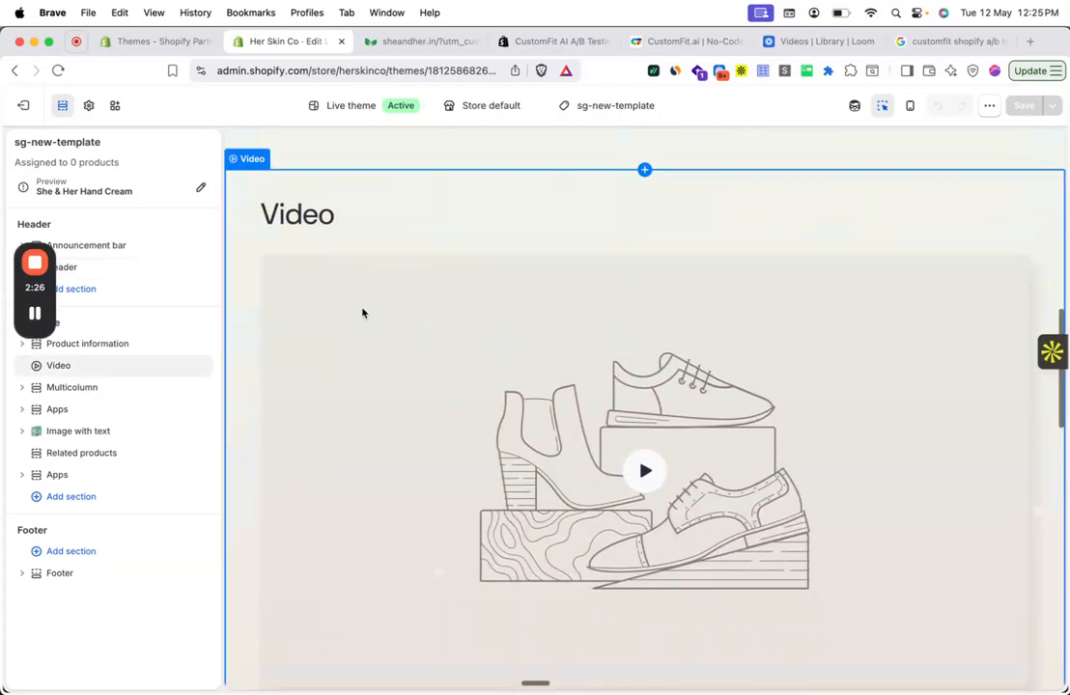
pyautogui.scroll(-10, 805, 375)
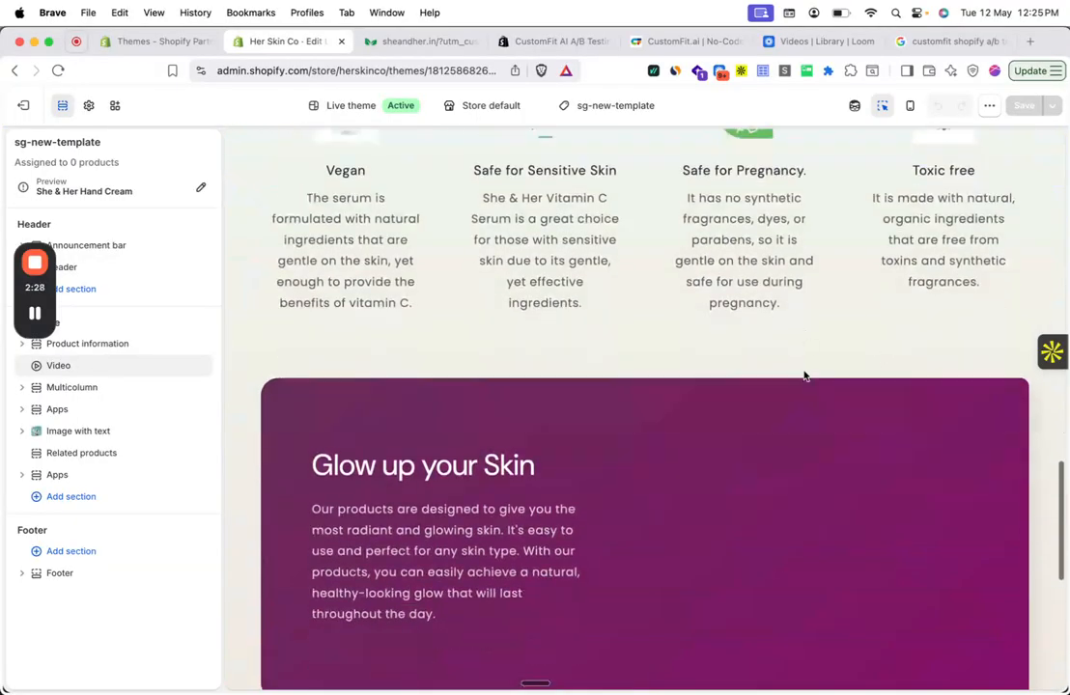
pyautogui.scroll(15, 805, 375)
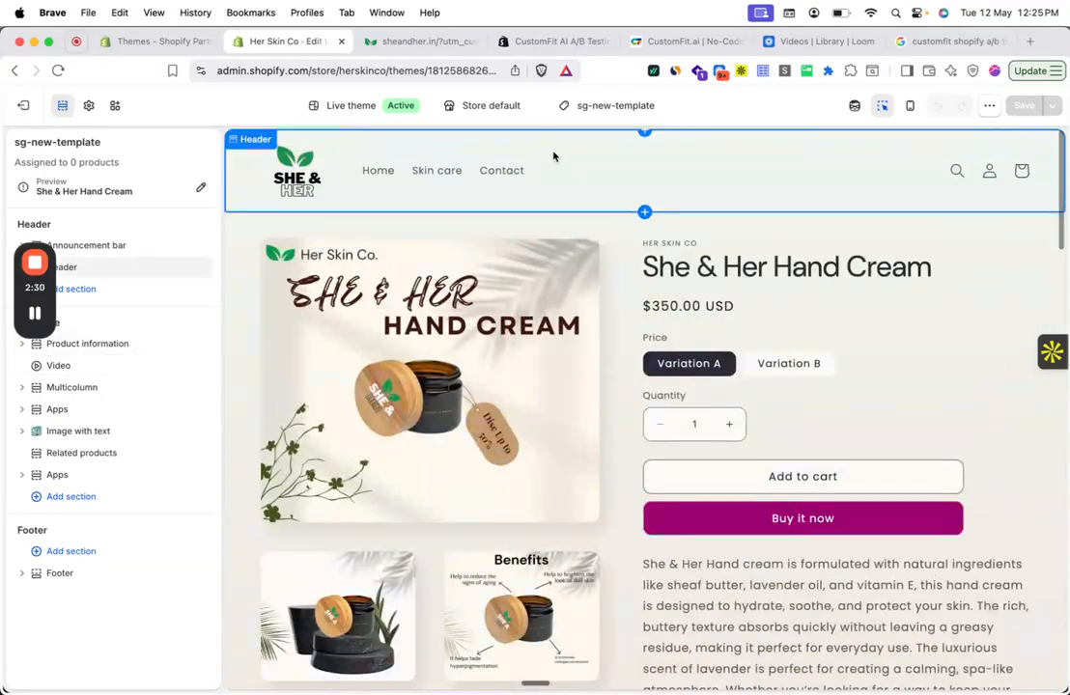
# - Preview the Default product template for comparison, examine its sections, and list the available product templates
pyautogui.click(584, 103)
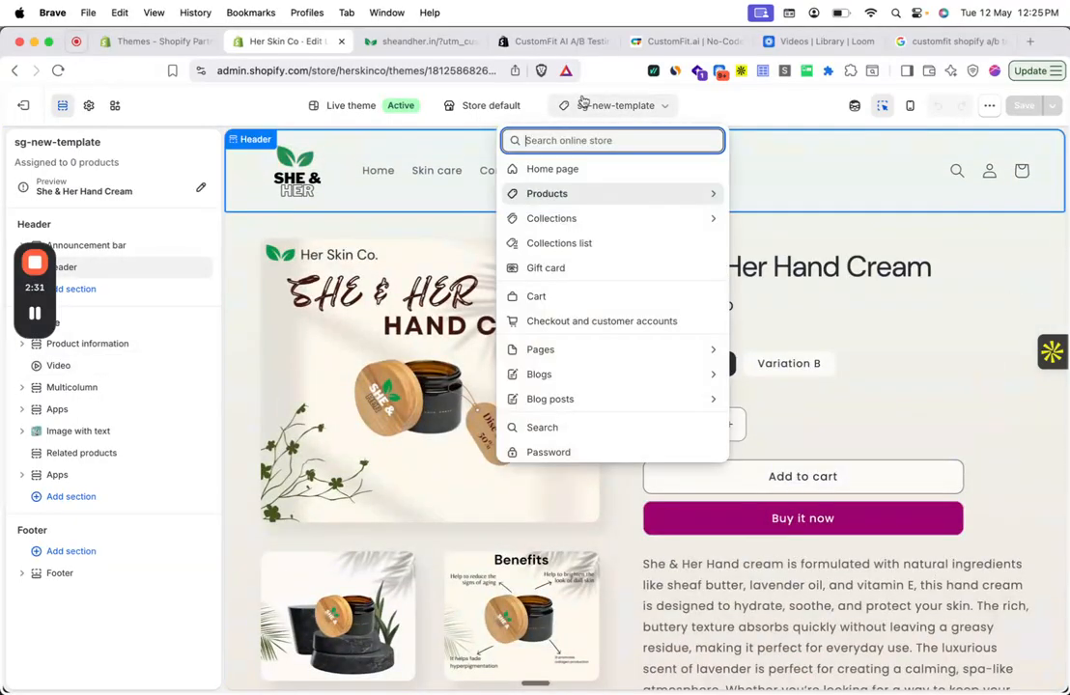
pyautogui.click(597, 197)
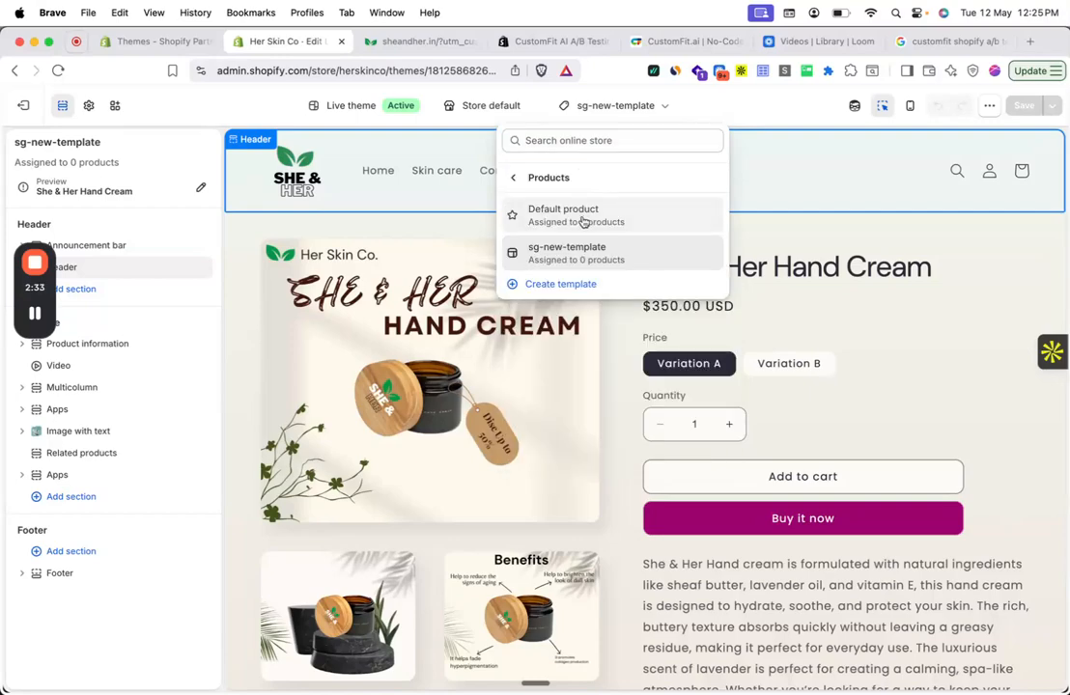
pyautogui.click(582, 216)
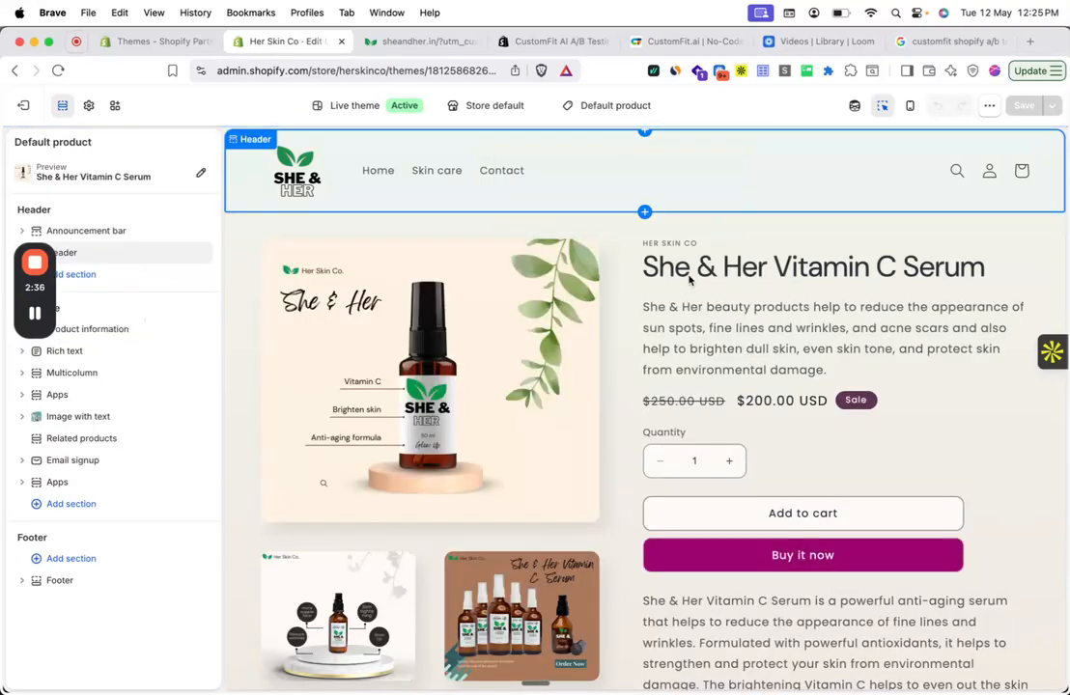
pyautogui.scroll(-15, 749, 345)
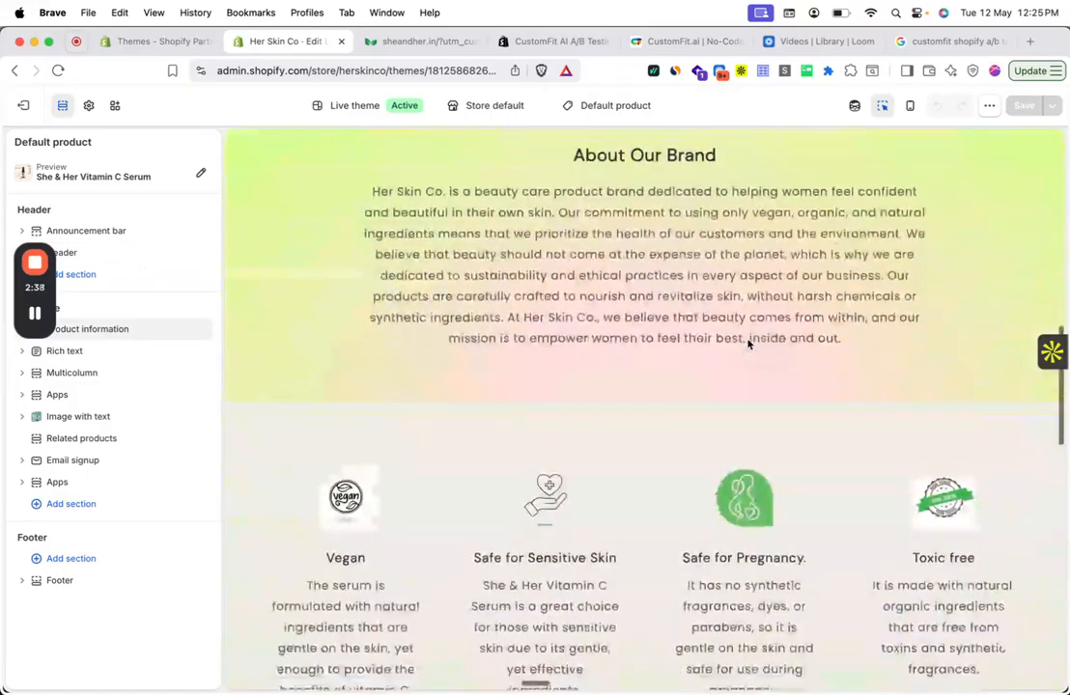
pyautogui.scroll(15, 749, 345)
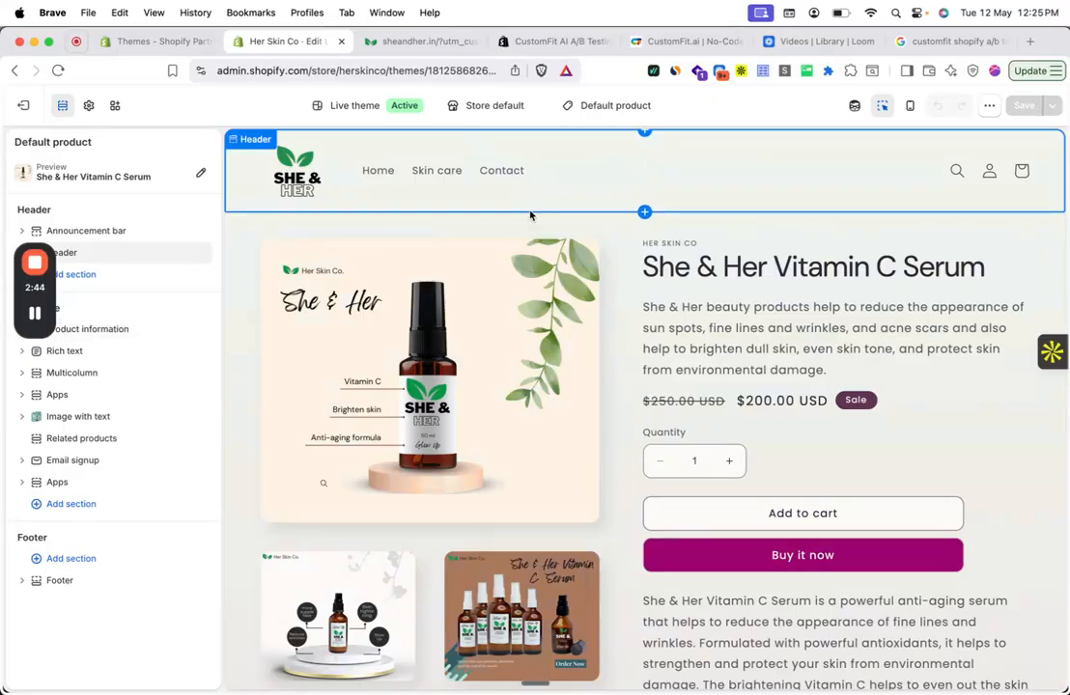
pyautogui.click(618, 106)
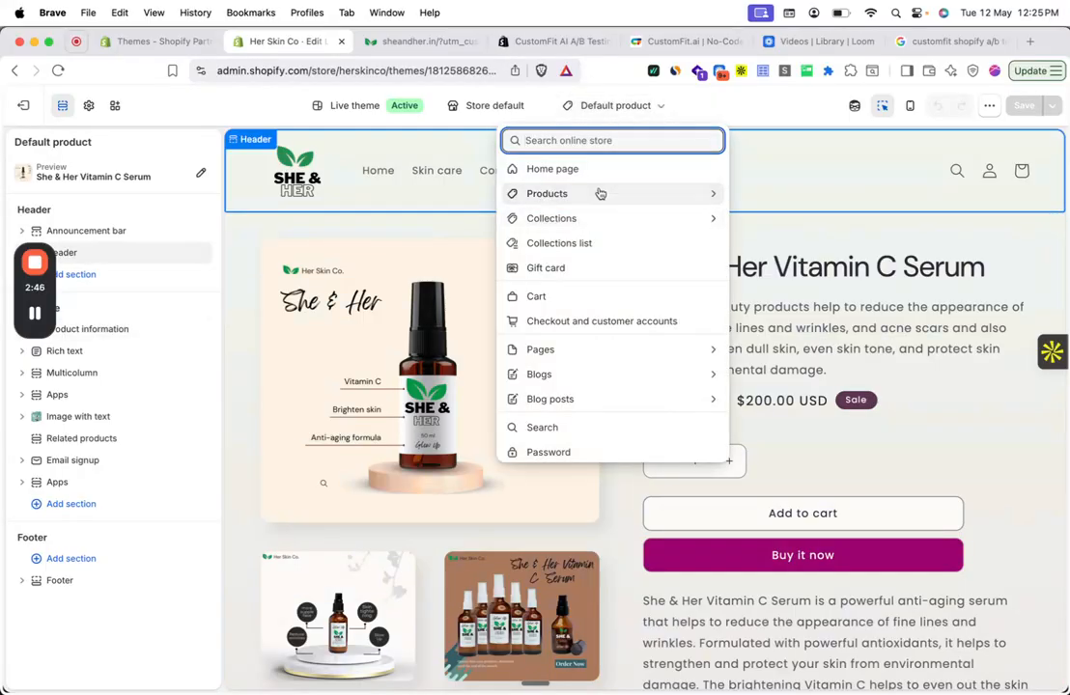
pyautogui.click(599, 191)
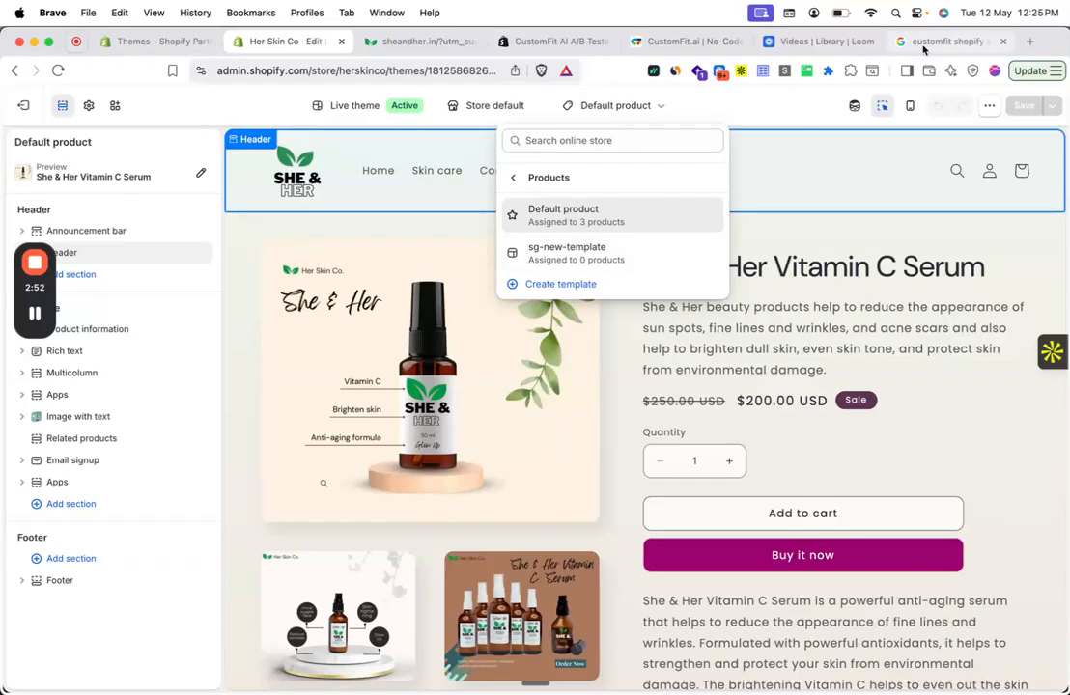
# - Return to the CustomFit visual editor and open the Template A/B Test settings for the Template Product A behavior
pyautogui.click(414, 41)
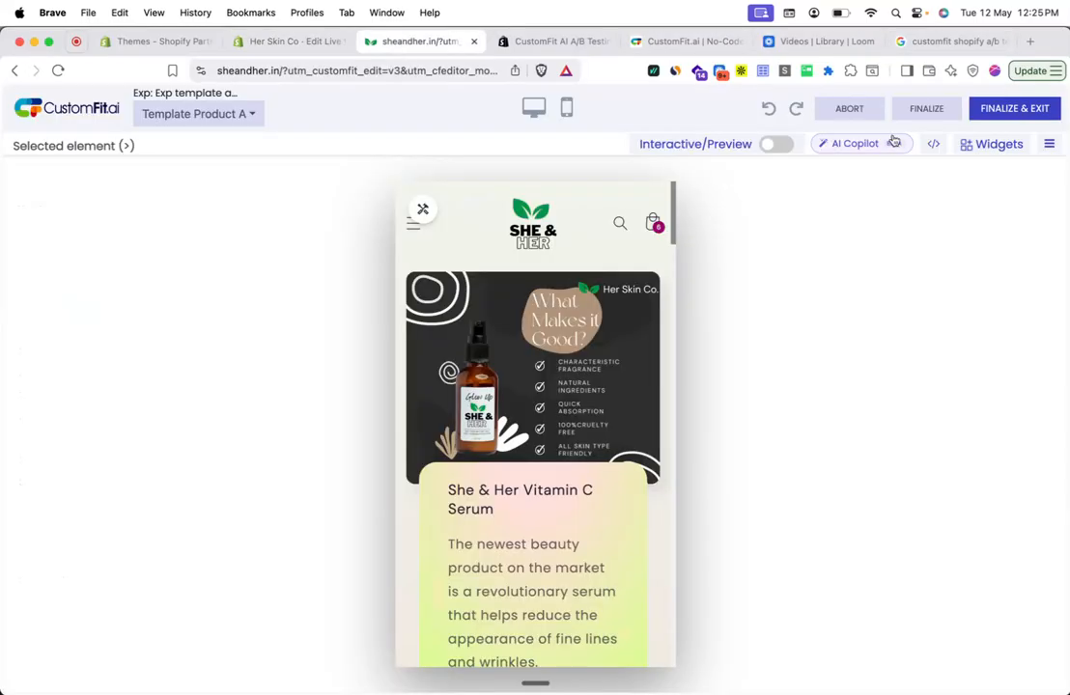
pyautogui.click(935, 151)
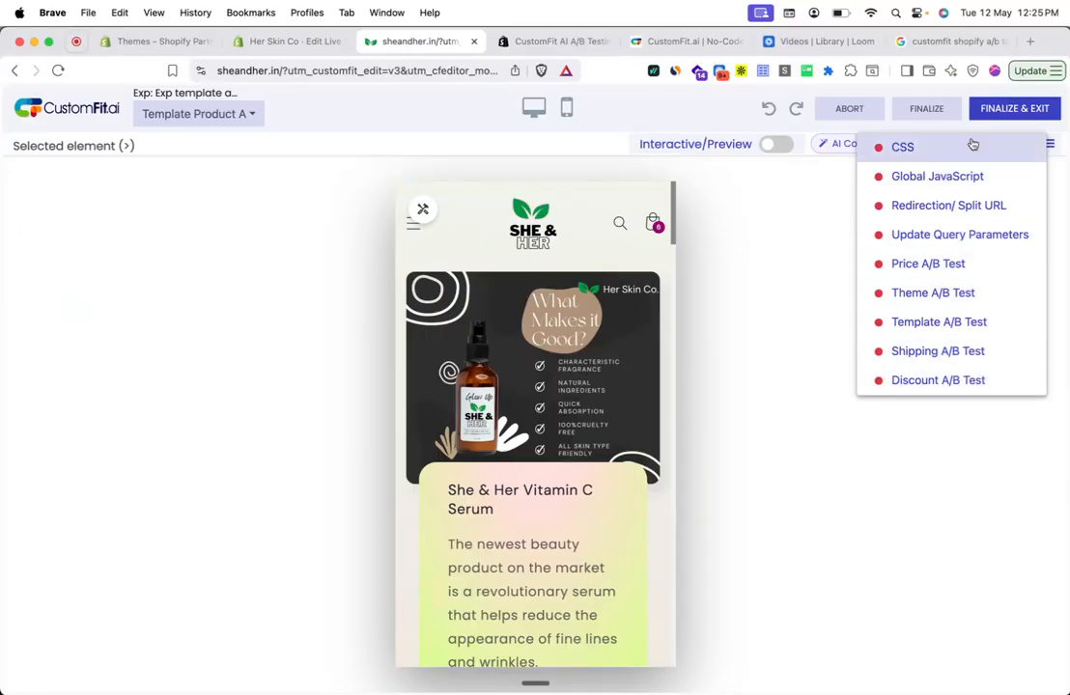
pyautogui.click(974, 326)
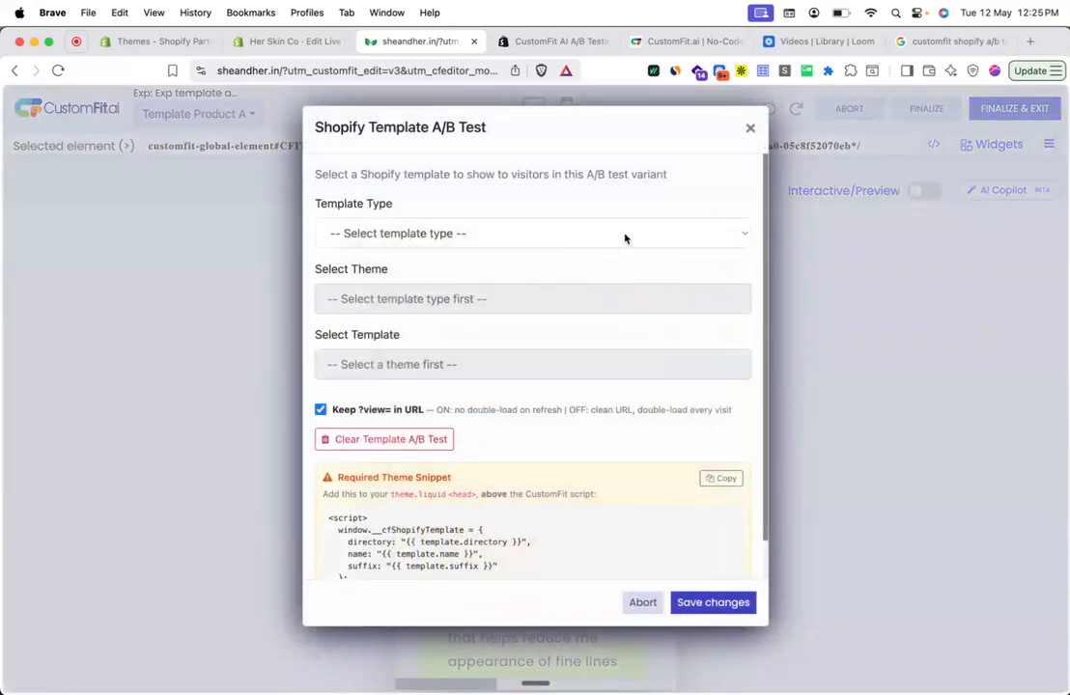
# - Set the template type to Product, the theme to Live theme, and the template to product.sg-new-template
pyautogui.click(627, 234)
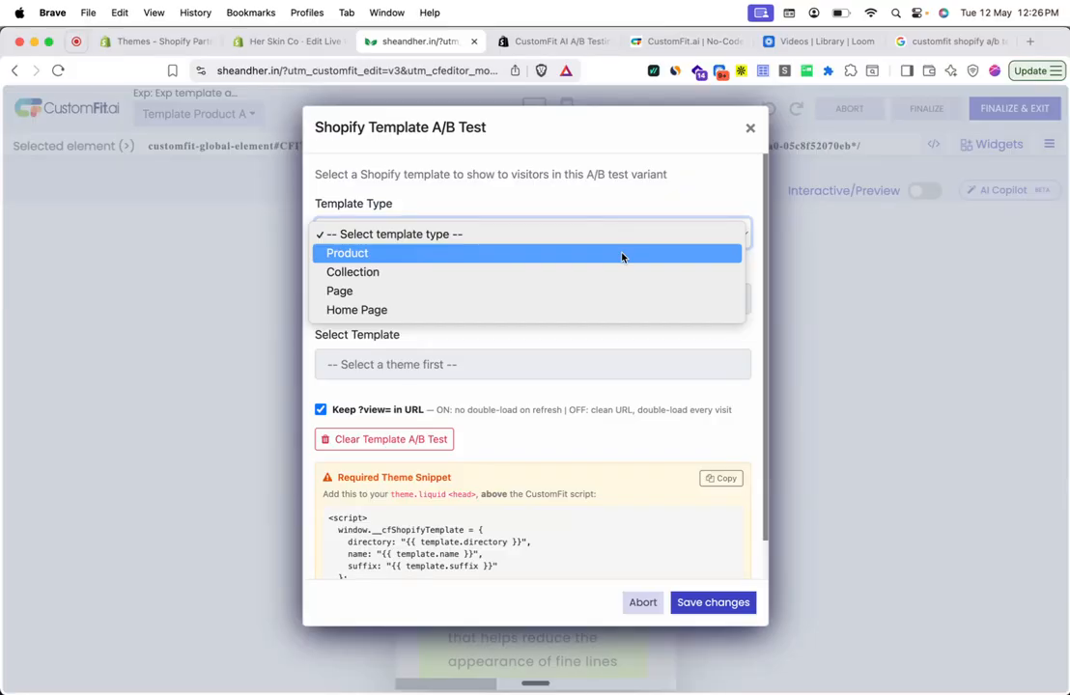
pyautogui.click(622, 257)
pyautogui.click(579, 308)
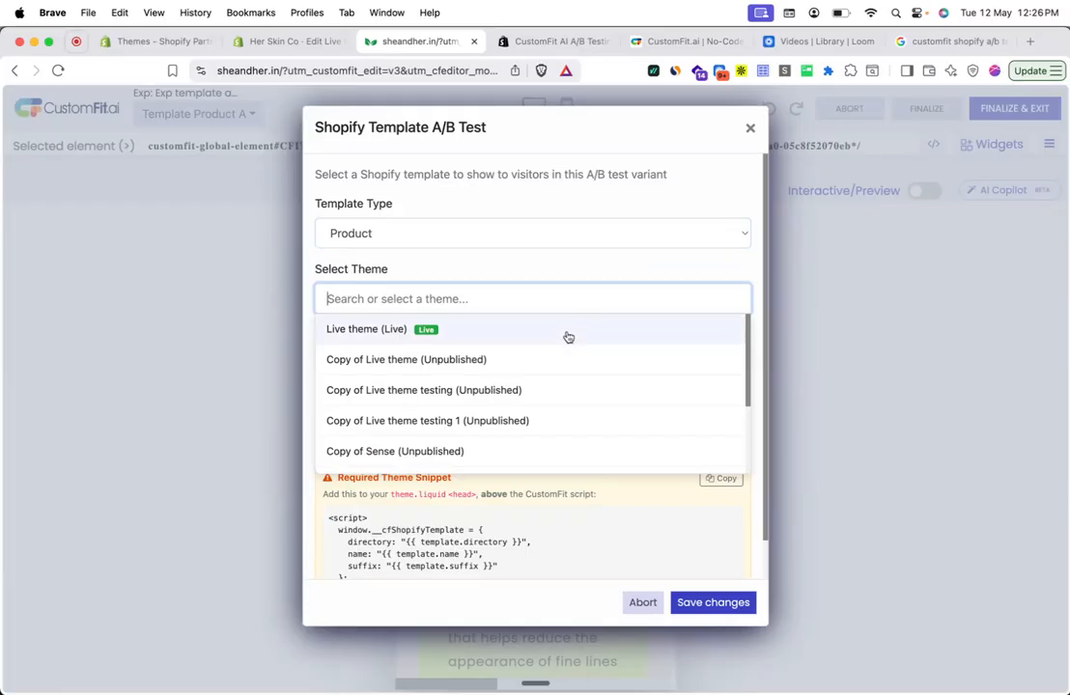
pyautogui.click(568, 333)
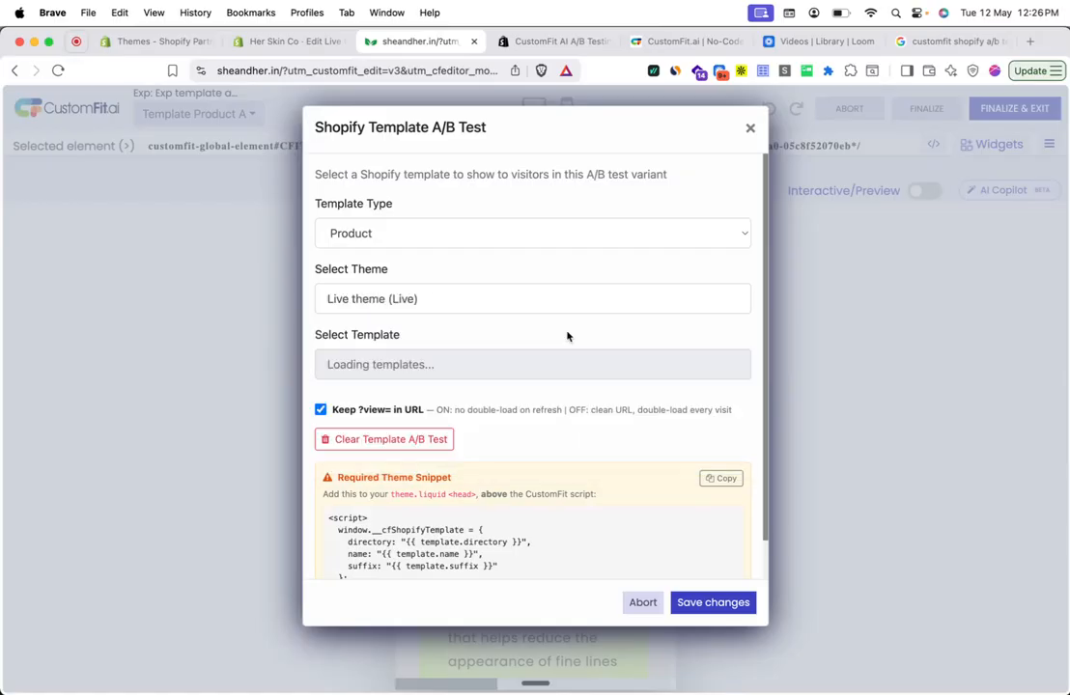
pyautogui.click(366, 367)
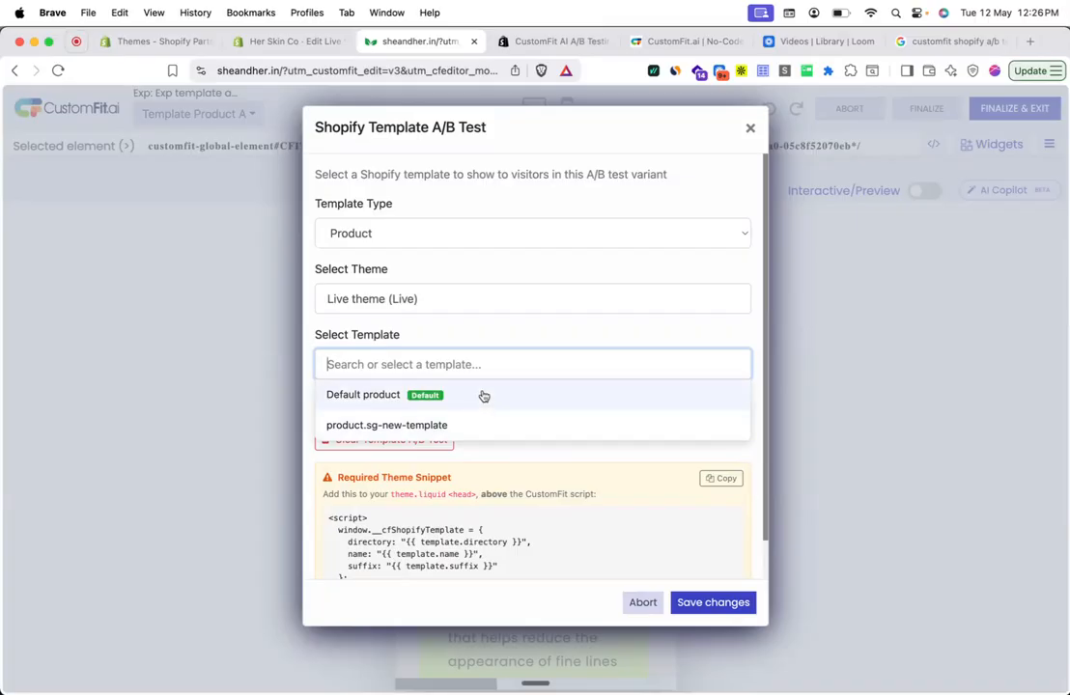
pyautogui.click(486, 427)
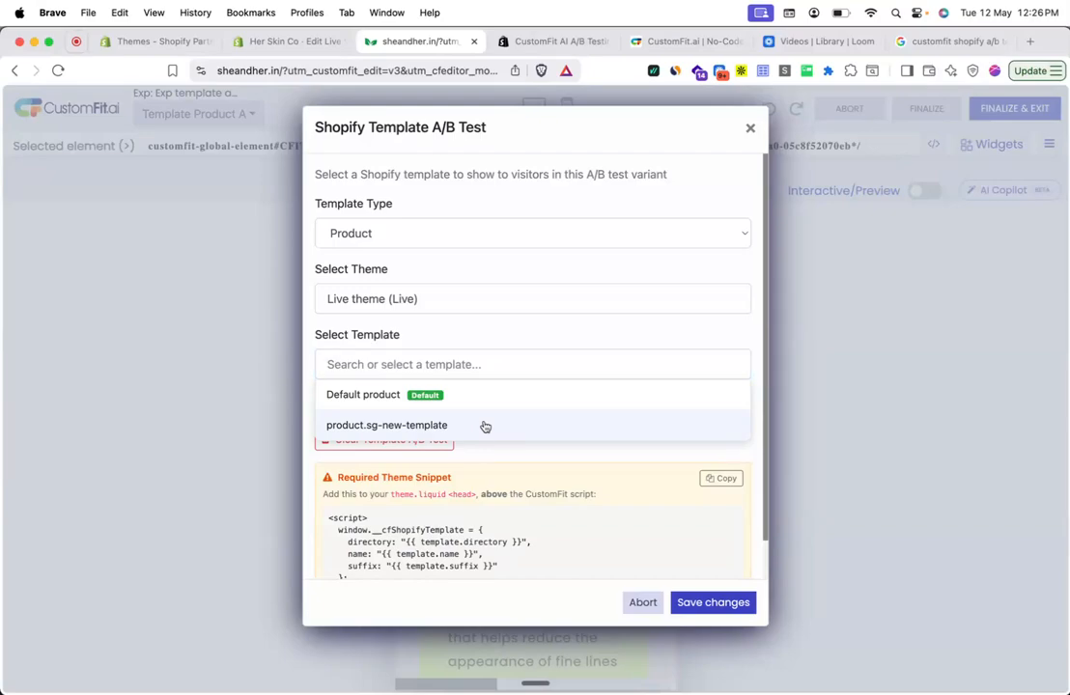
# - Review the required theme snippet, save the template test settings, and finalize and exit the visual editor
pyautogui.scroll(-3, 485, 426)
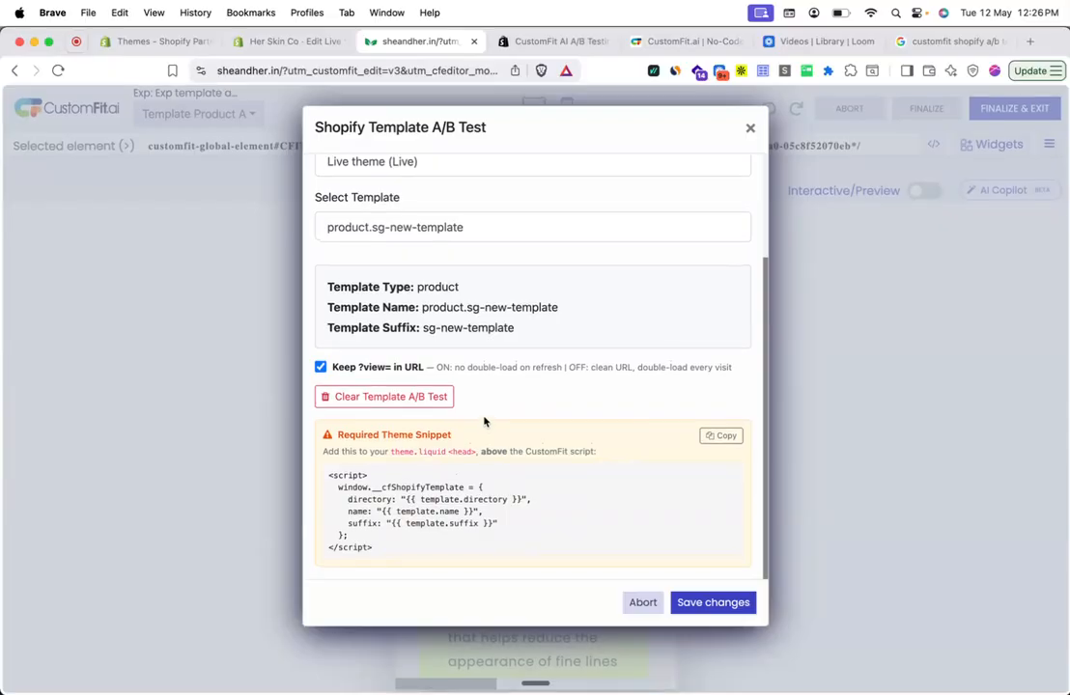
pyautogui.moveTo(329, 475); pyautogui.dragTo(378, 548)
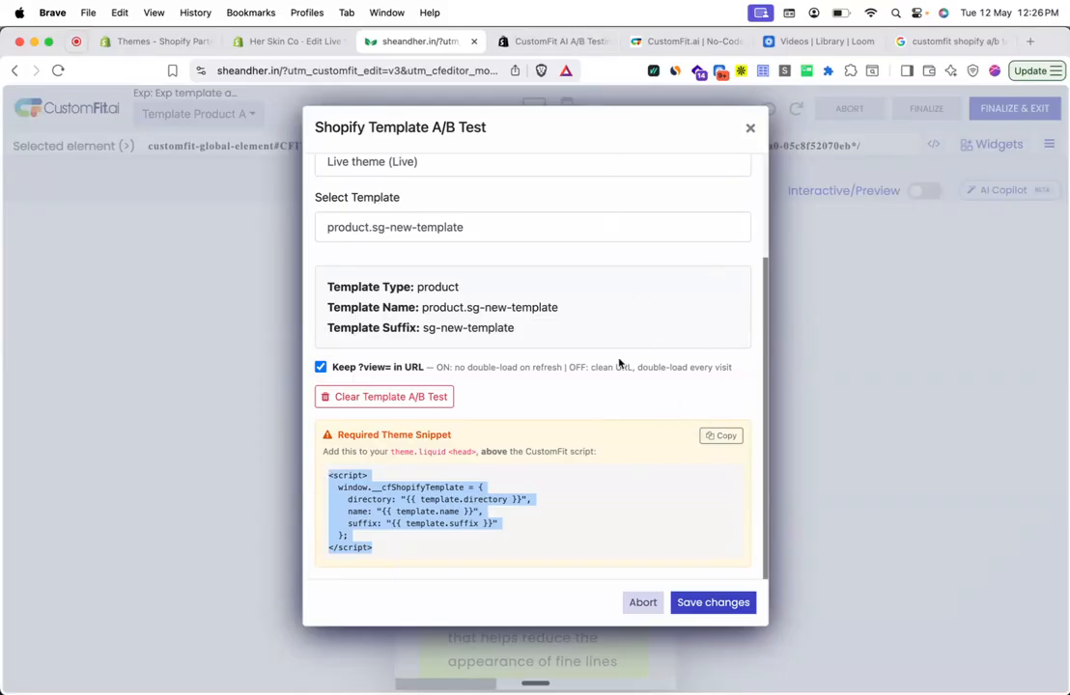
pyautogui.click(743, 606)
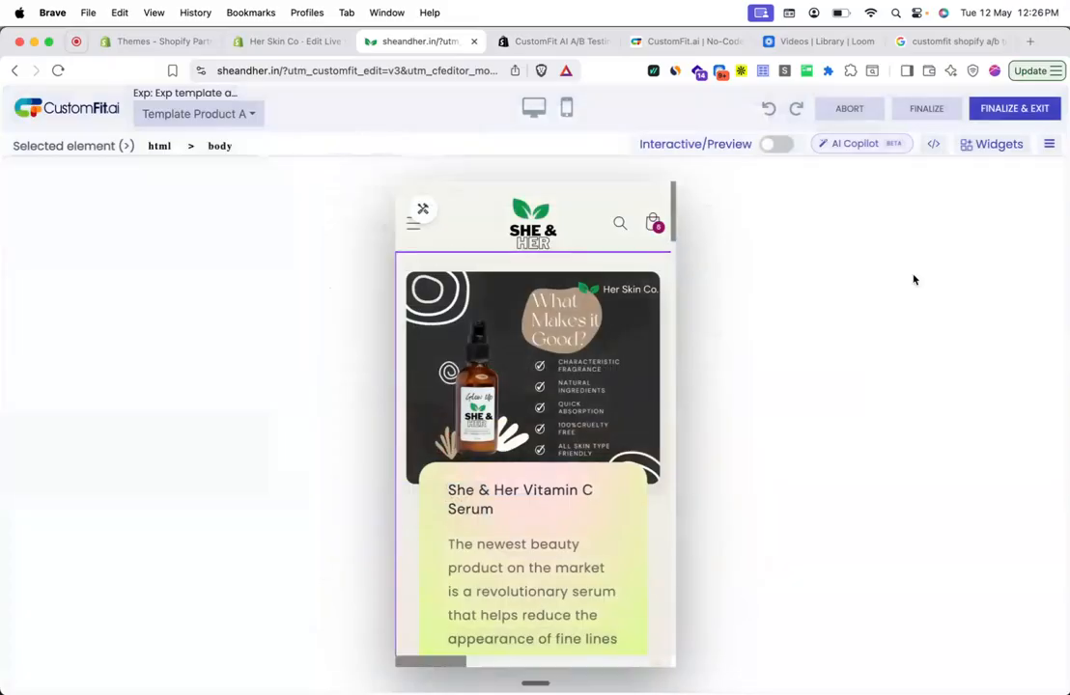
pyautogui.click(1014, 109)
pyautogui.click(657, 158)
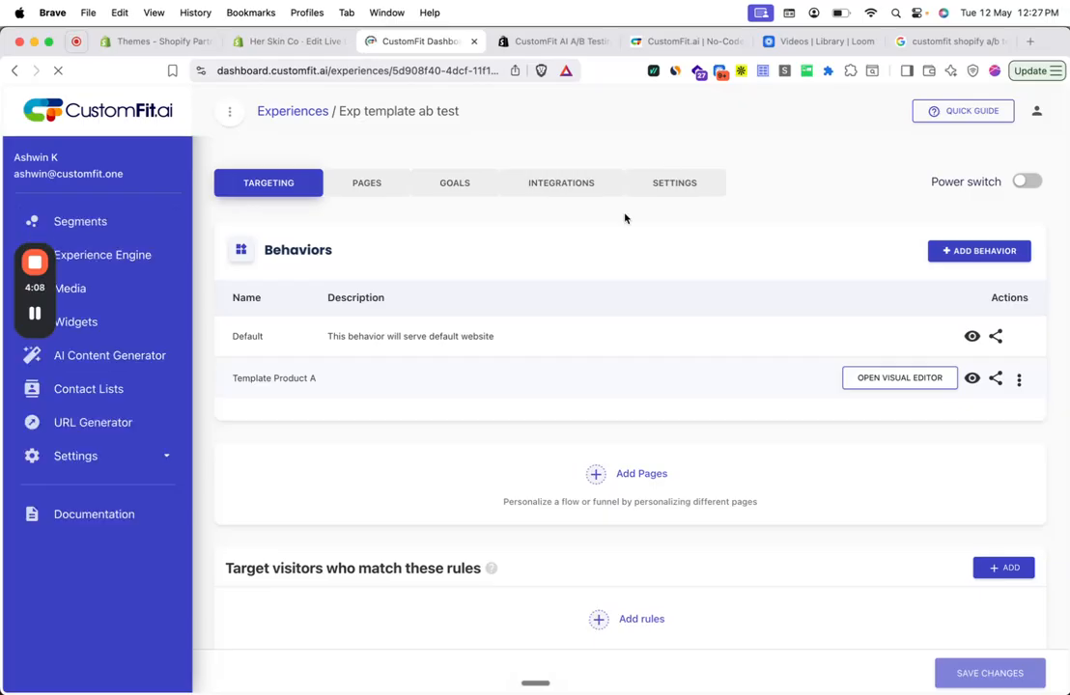
# - Set the experience's default rollout to Percentage Rollout
pyautogui.scroll(-5, 513, 402)
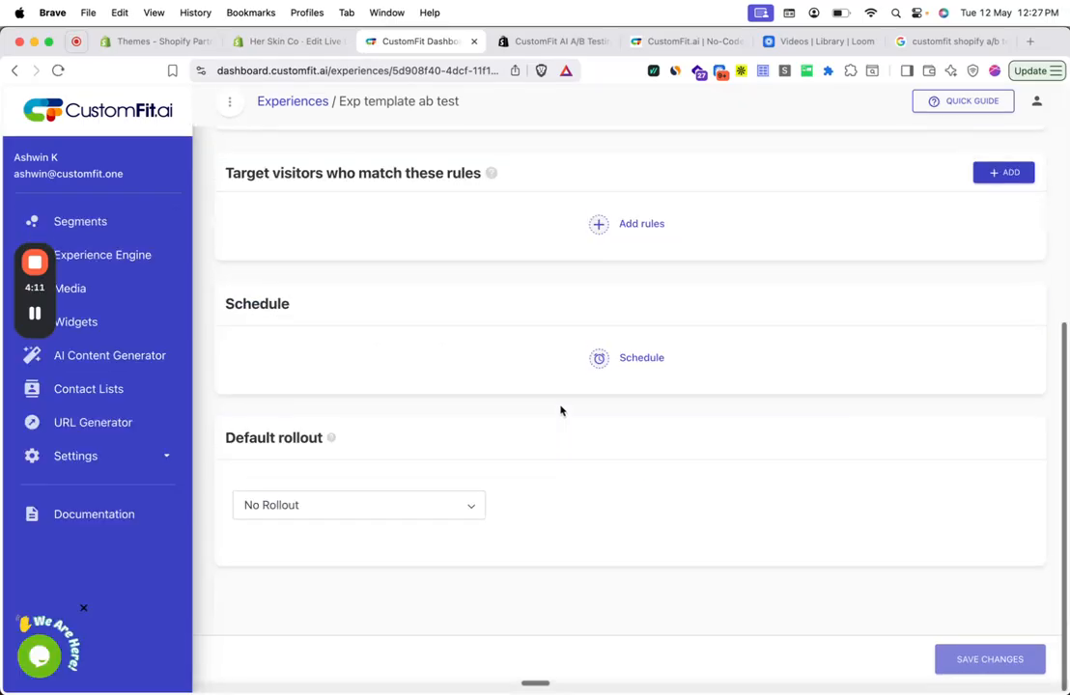
pyautogui.click(384, 522)
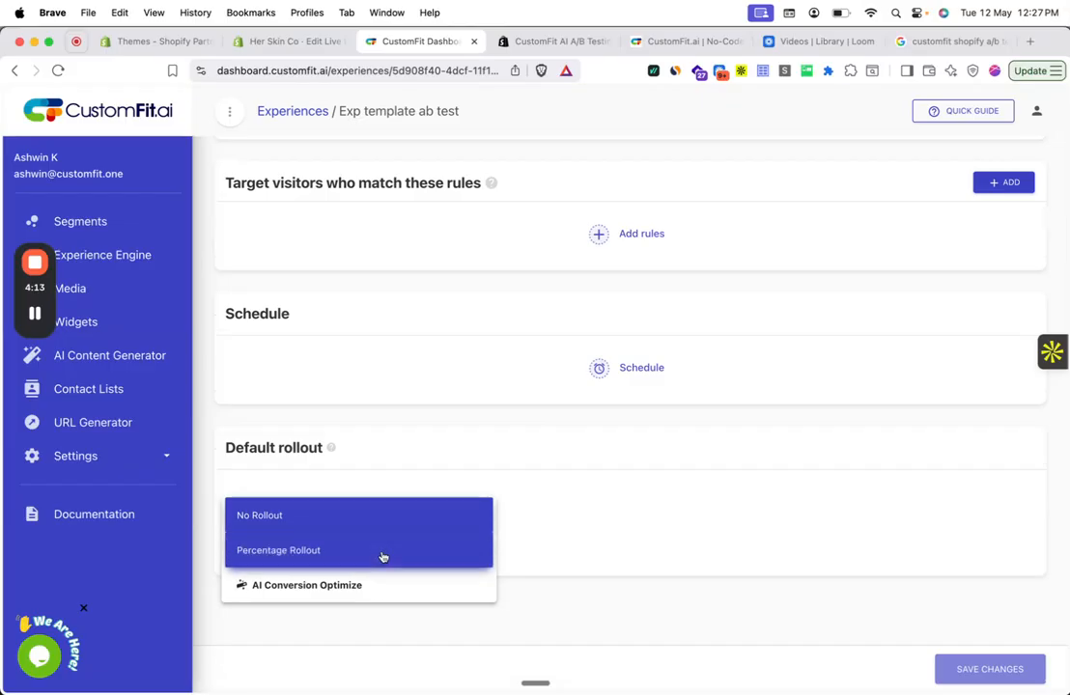
pyautogui.click(383, 558)
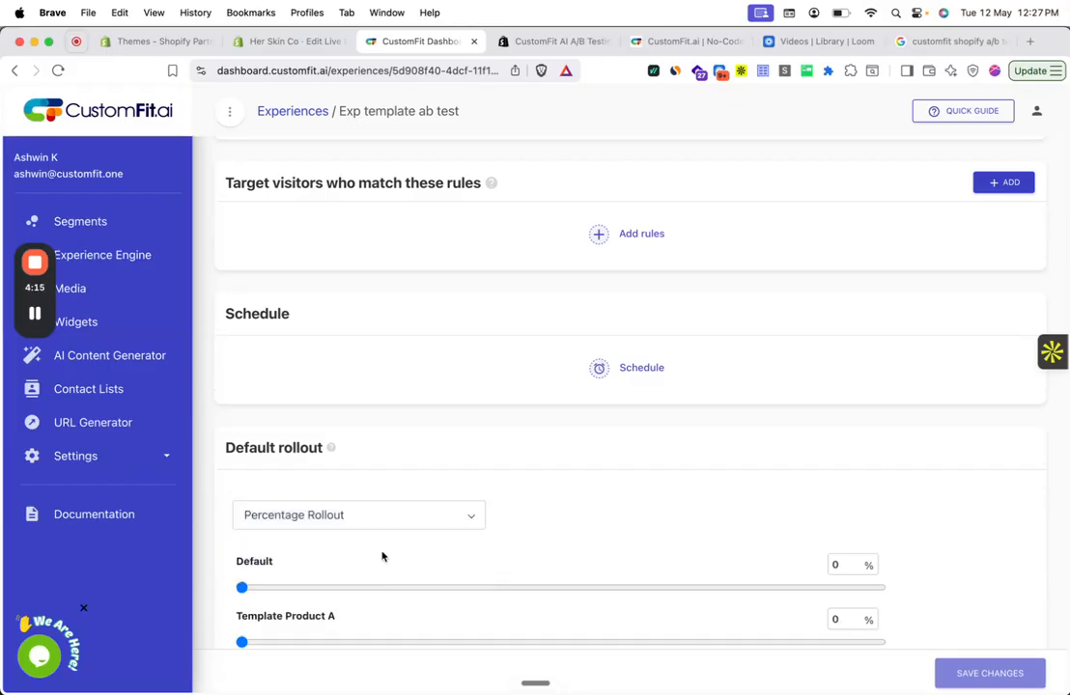
pyautogui.scroll(-2, 382, 556)
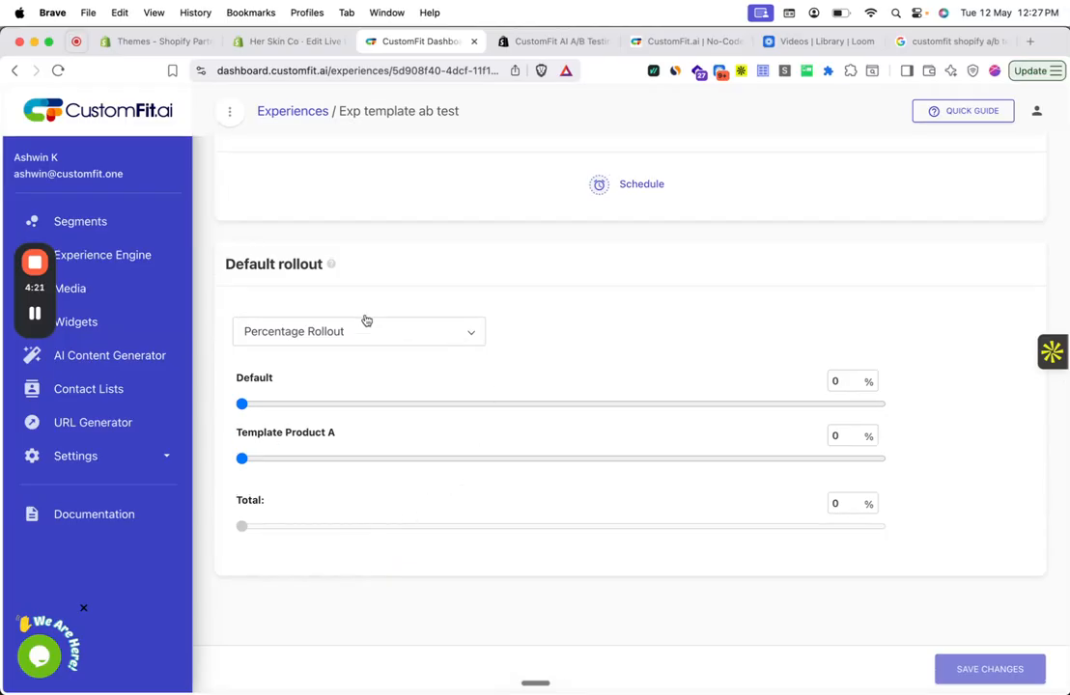
# - Allocate 20% of the rollout to Default and 20% to Template Product A
pyautogui.moveTo(850, 382); pyautogui.dragTo(813, 386)
pyautogui.write('20')
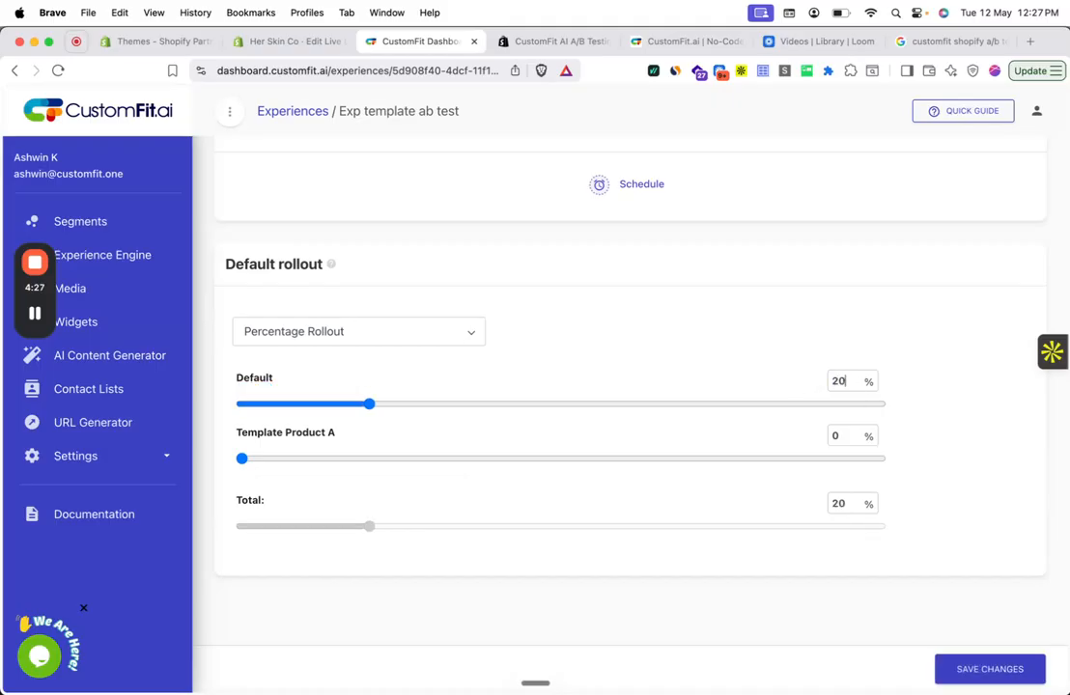
pyautogui.click(847, 429)
pyautogui.doubleClick(848, 432)
pyautogui.write('20')
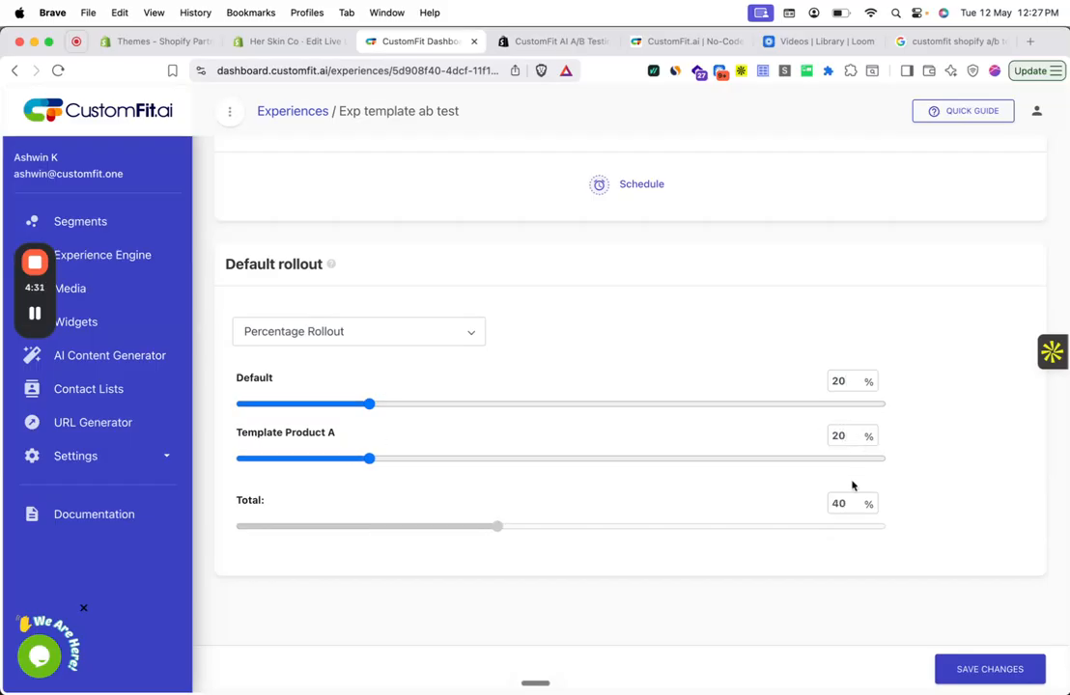
# - Set the rollout split to 50% for Default and 50% for Template Product A
pyautogui.moveTo(851, 379); pyautogui.dragTo(786, 379)
pyautogui.write('4')
pyautogui.press('BackSpace')
pyautogui.write('50')
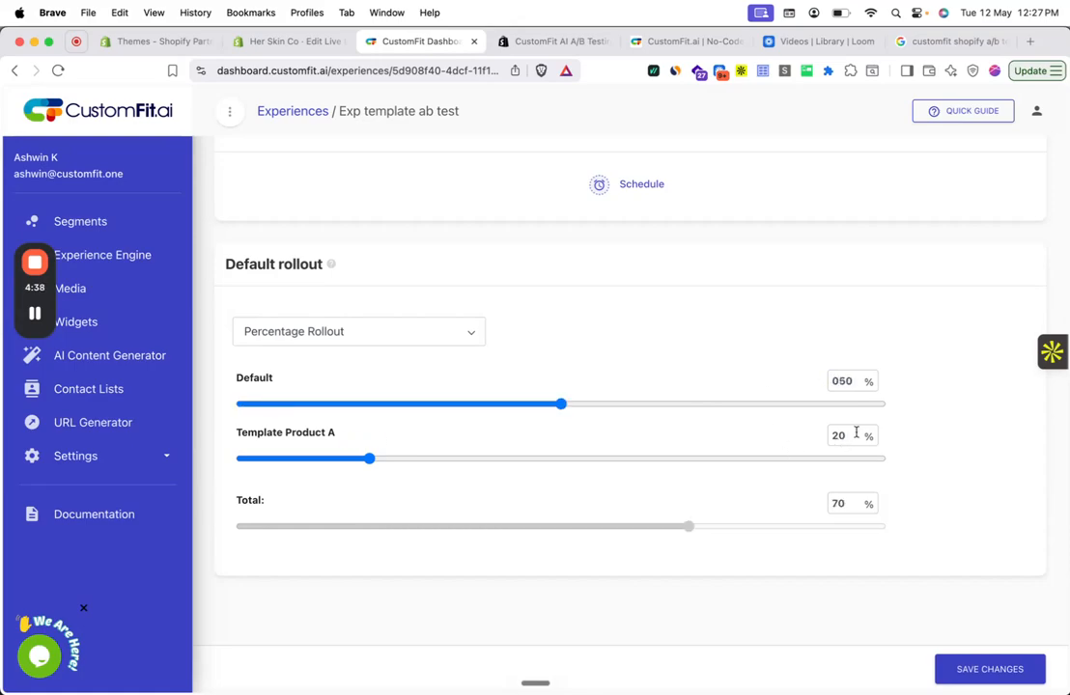
pyautogui.moveTo(858, 437); pyautogui.dragTo(826, 436)
pyautogui.write('50')
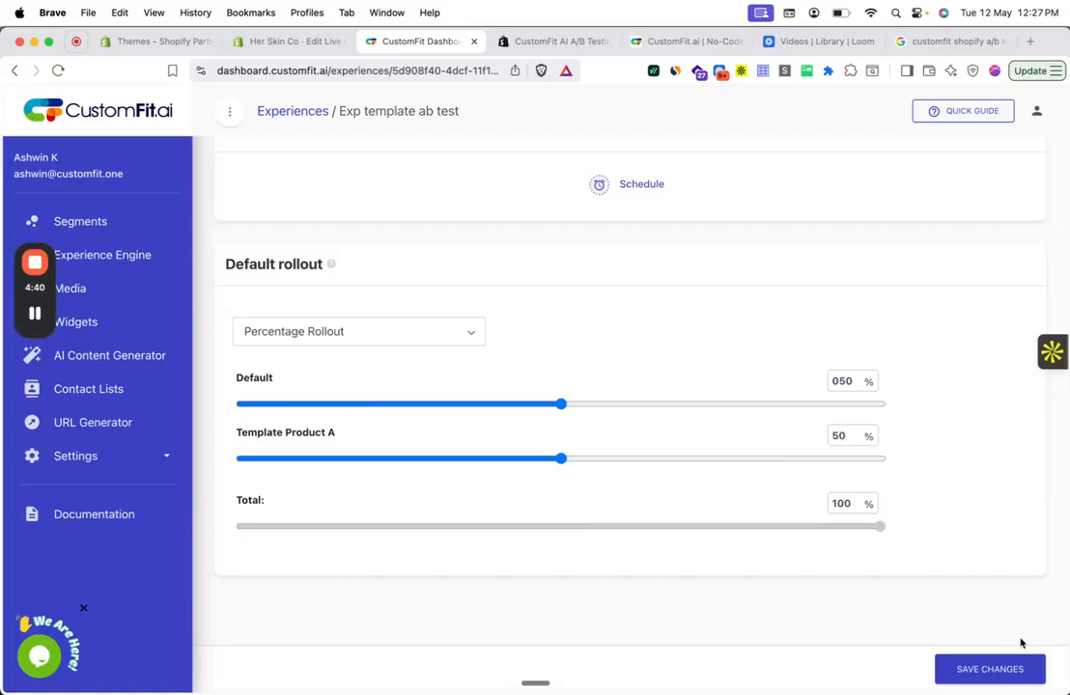
# - Save the experience changes, entering the displayed access code to confirm
pyautogui.click(1015, 673)
pyautogui.doubleClick(625, 430)
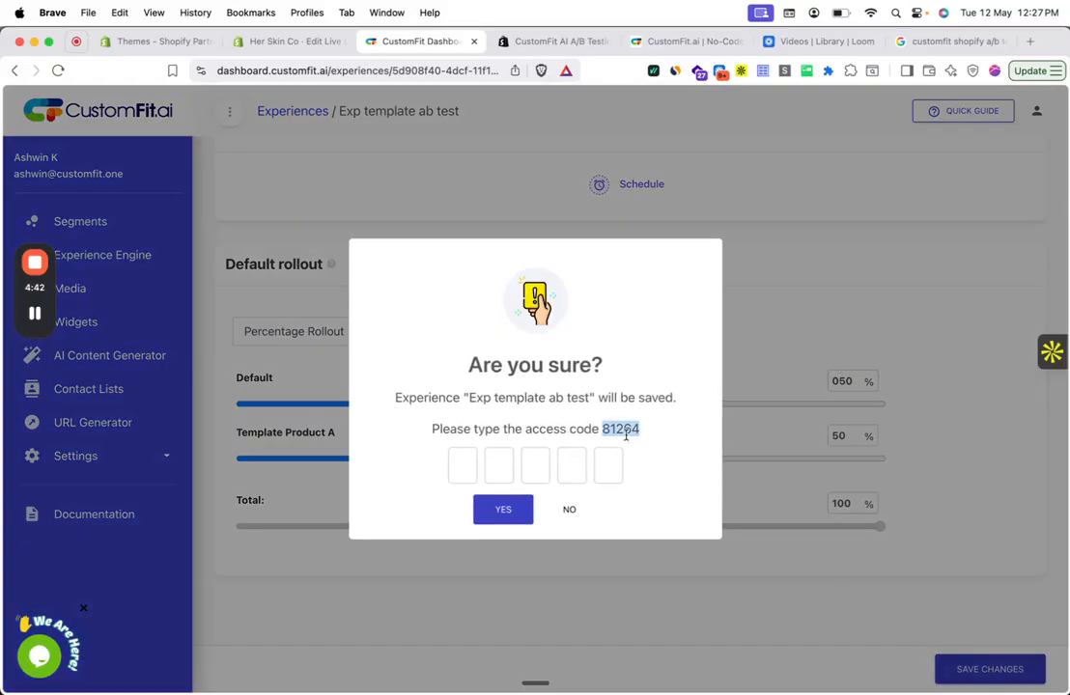
pyautogui.moveTo(626, 431); pyautogui.dragTo(599, 469)
pyautogui.click(512, 509)
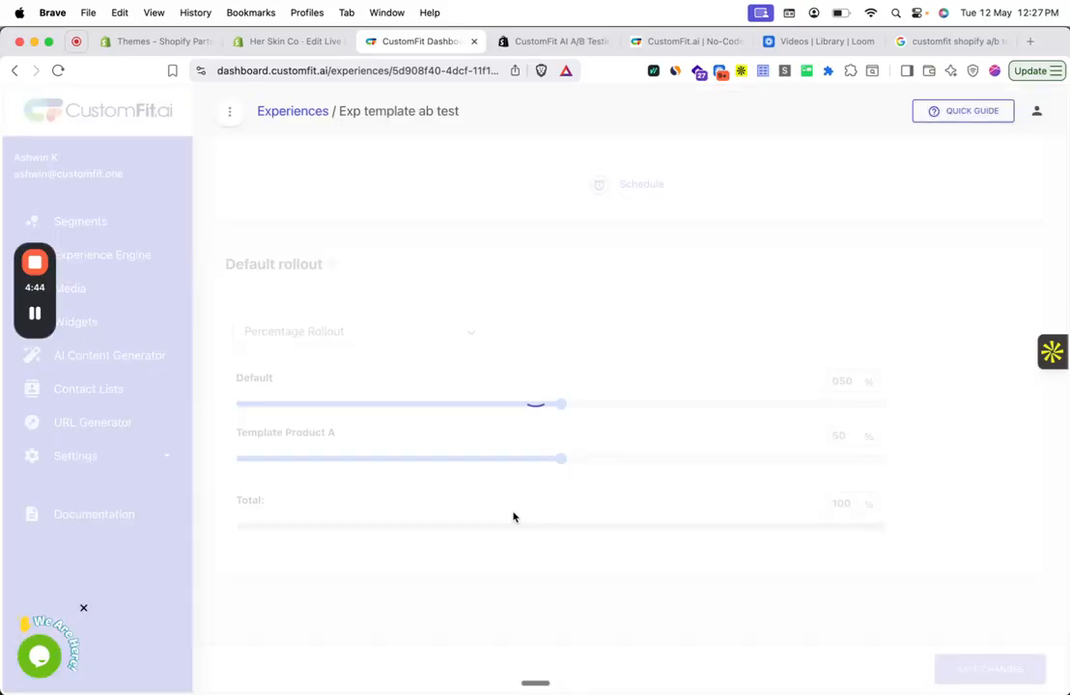
# - Examine the rule types available for targeting visitors, from UTM Parameters to GA4 Audiences, without adding a rule
pyautogui.scroll(5, 598, 533)
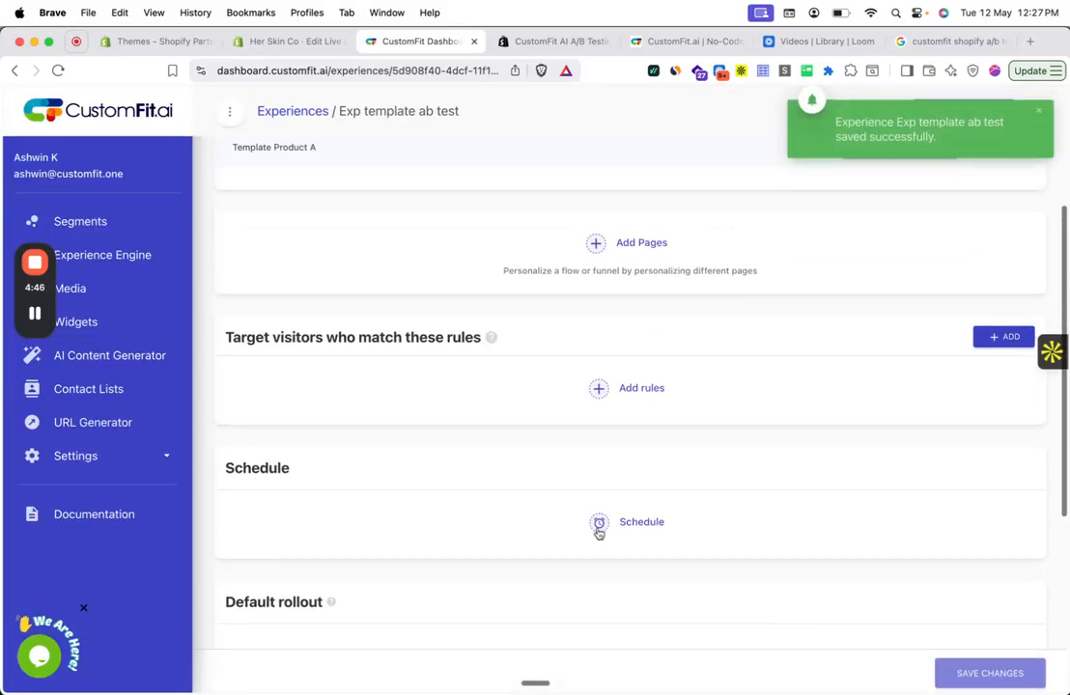
pyautogui.scroll(-2, 599, 534)
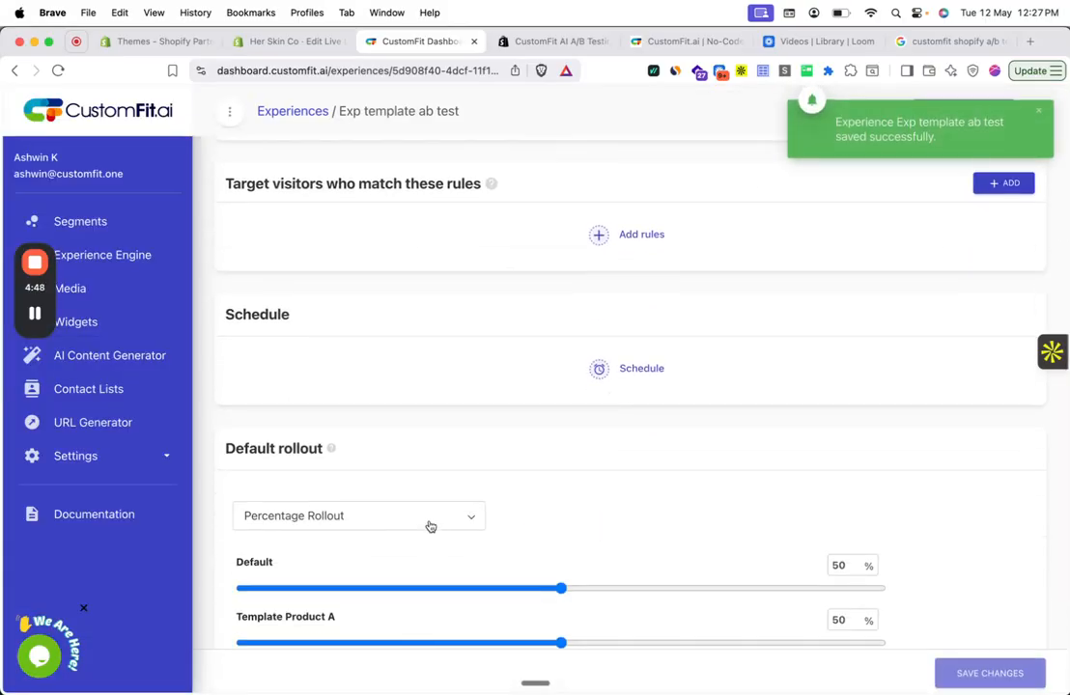
pyautogui.scroll(2, 566, 313)
pyautogui.click(608, 287)
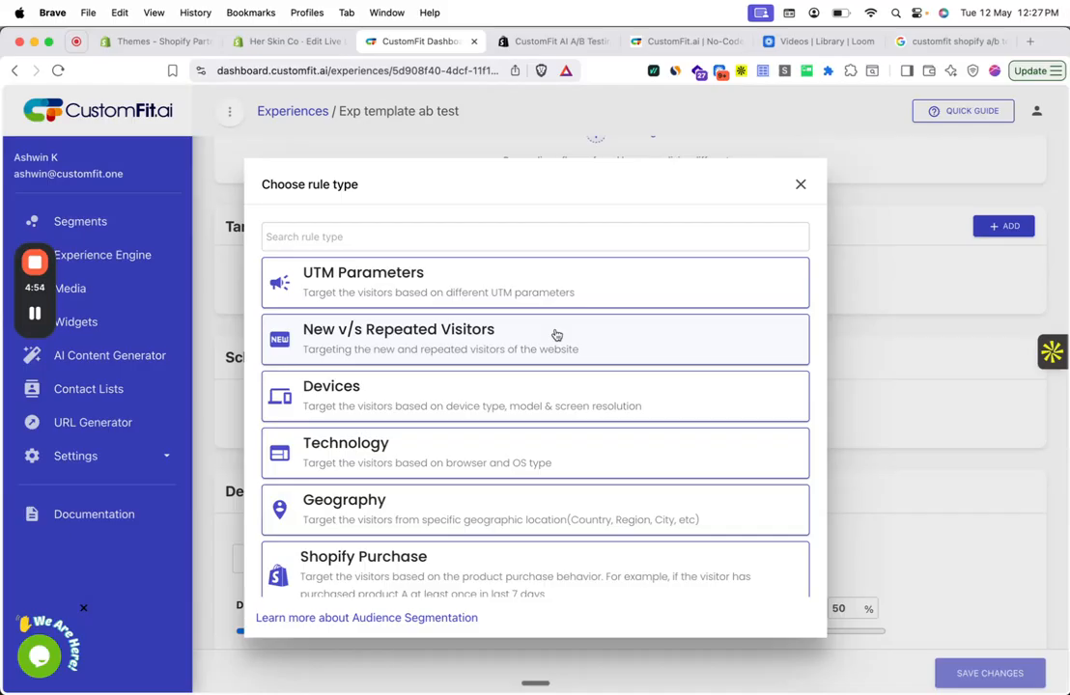
pyautogui.scroll(-3, 554, 315)
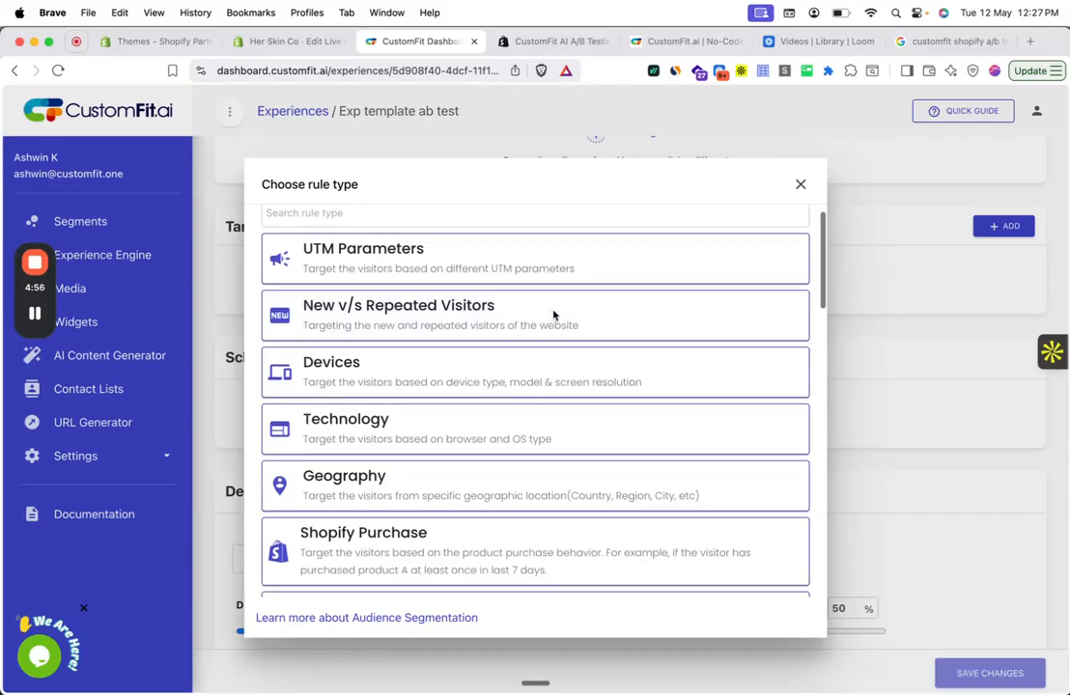
pyautogui.scroll(-15, 553, 315)
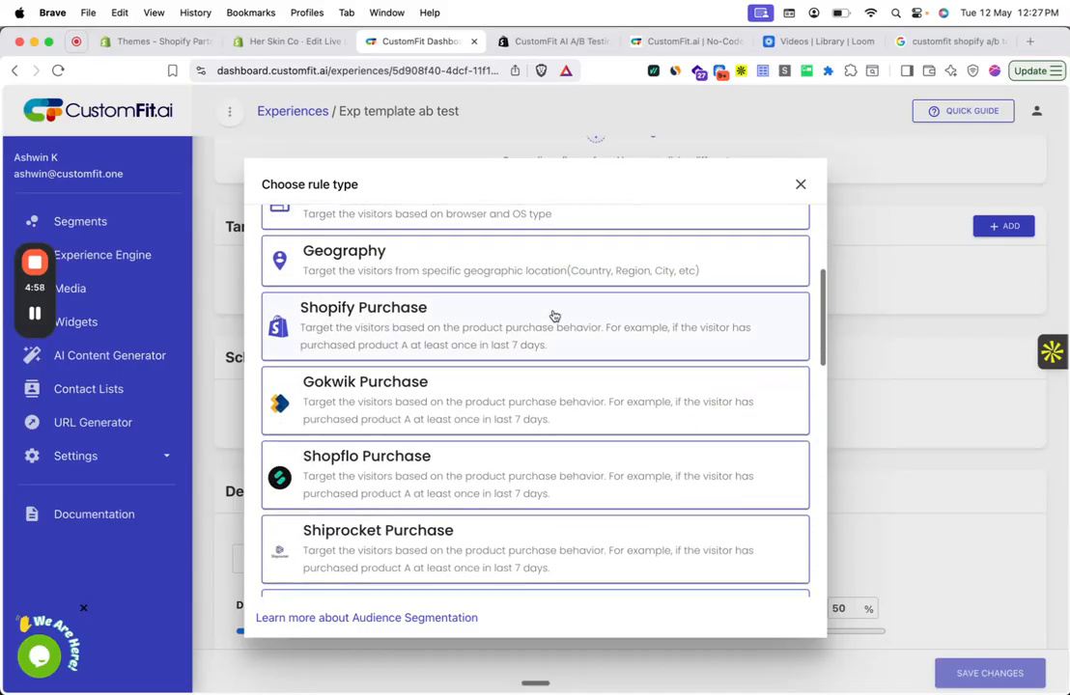
pyautogui.scroll(-6, 554, 315)
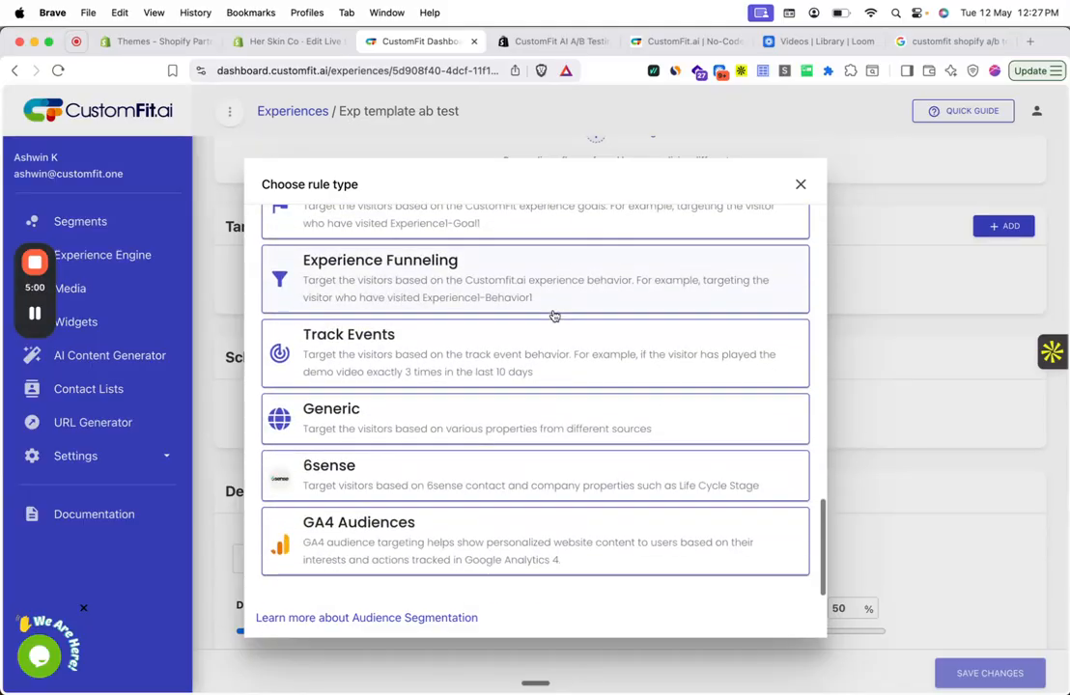
pyautogui.click(798, 188)
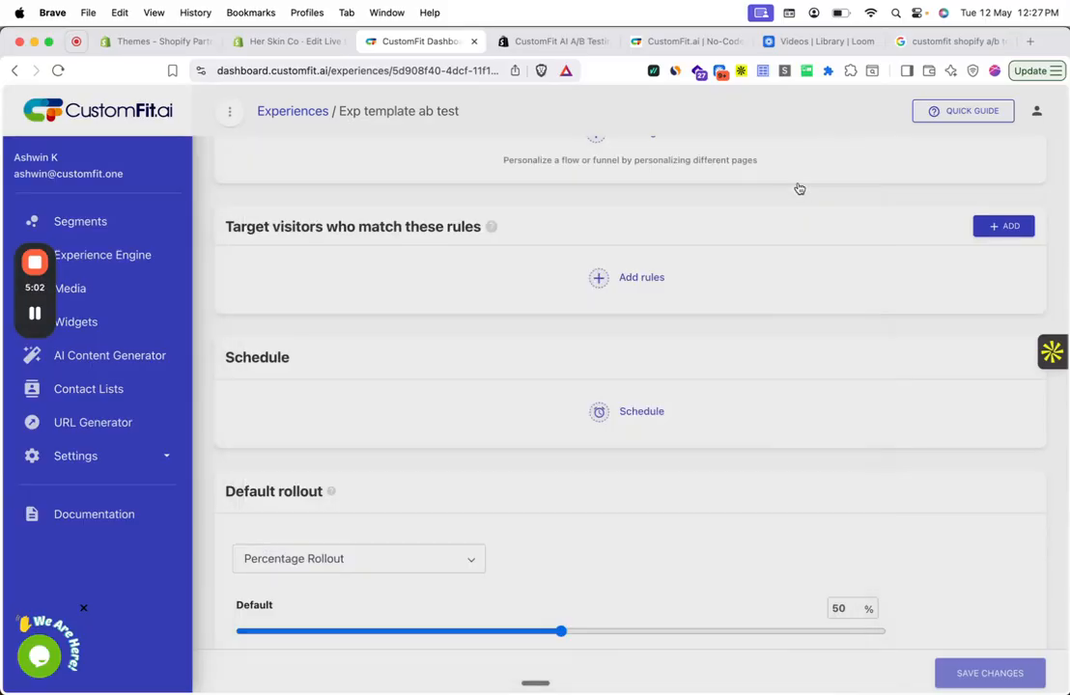
# - Add a UTM Parameters targeting rule where Campaign Name (utm_campaign) IS_ONE_OF "testabc"
pyautogui.click(597, 280)
pyautogui.scroll(20, 425, 280)
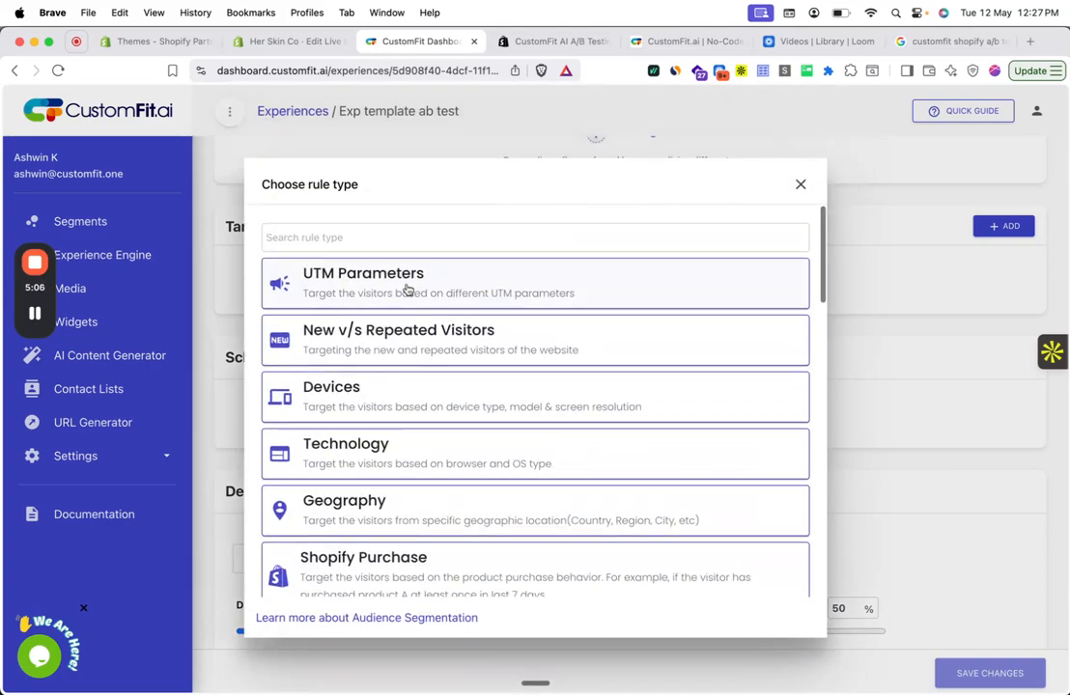
pyautogui.click(407, 286)
pyautogui.click(372, 338)
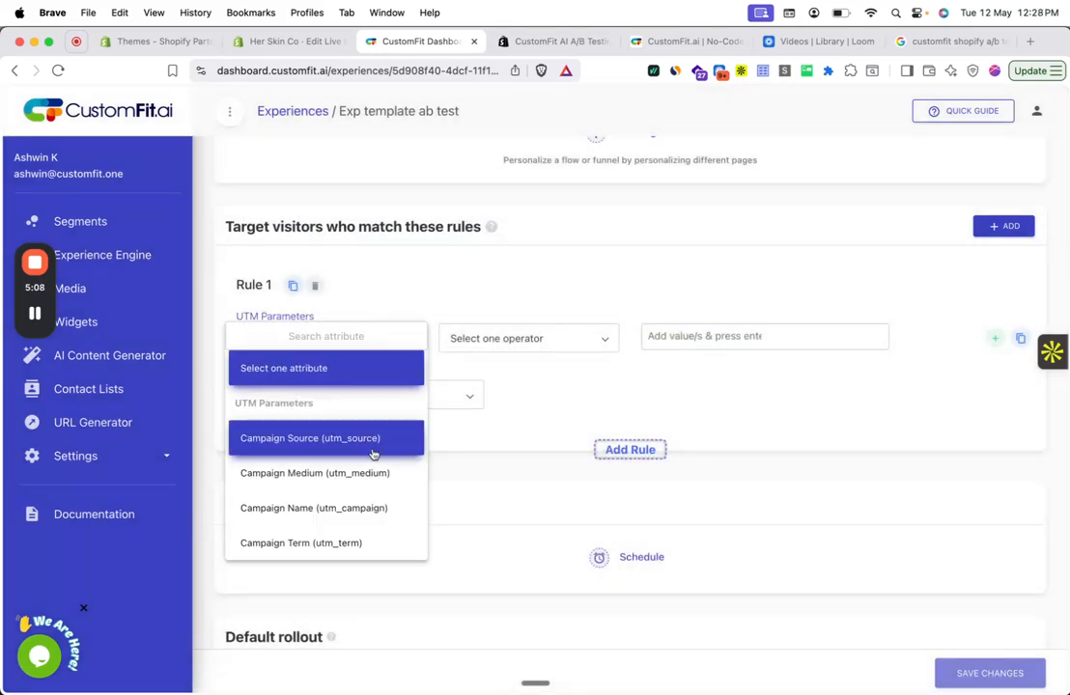
pyautogui.click(383, 507)
pyautogui.click(488, 339)
pyautogui.click(502, 374)
pyautogui.click(691, 338)
pyautogui.write('test')
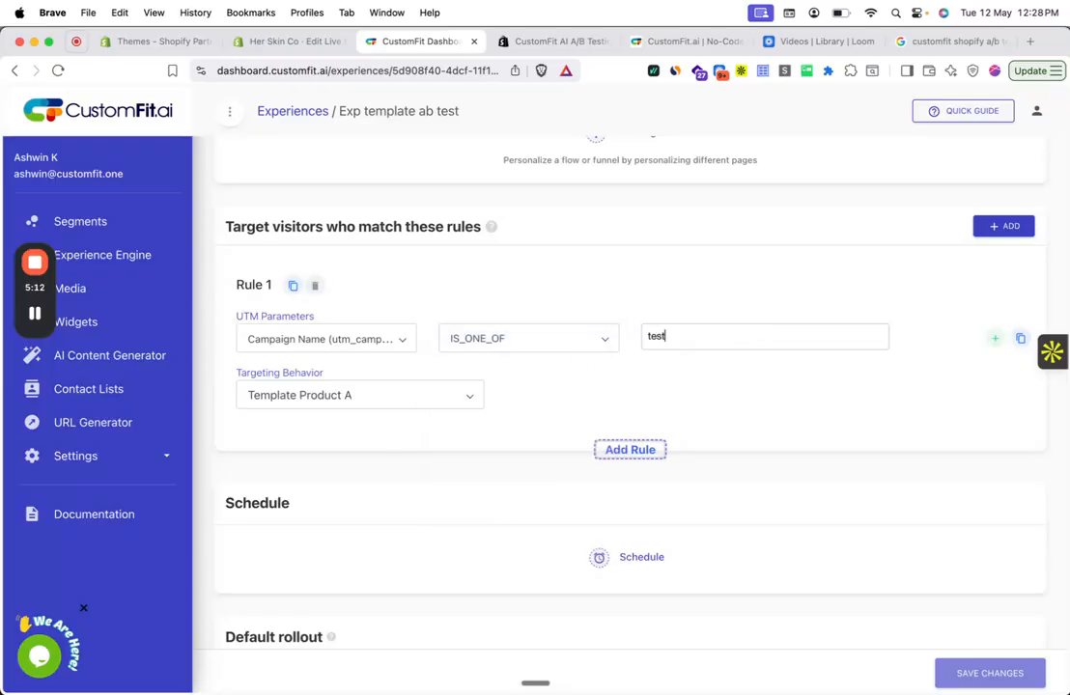
pyautogui.write('abc')
pyautogui.press('Return')
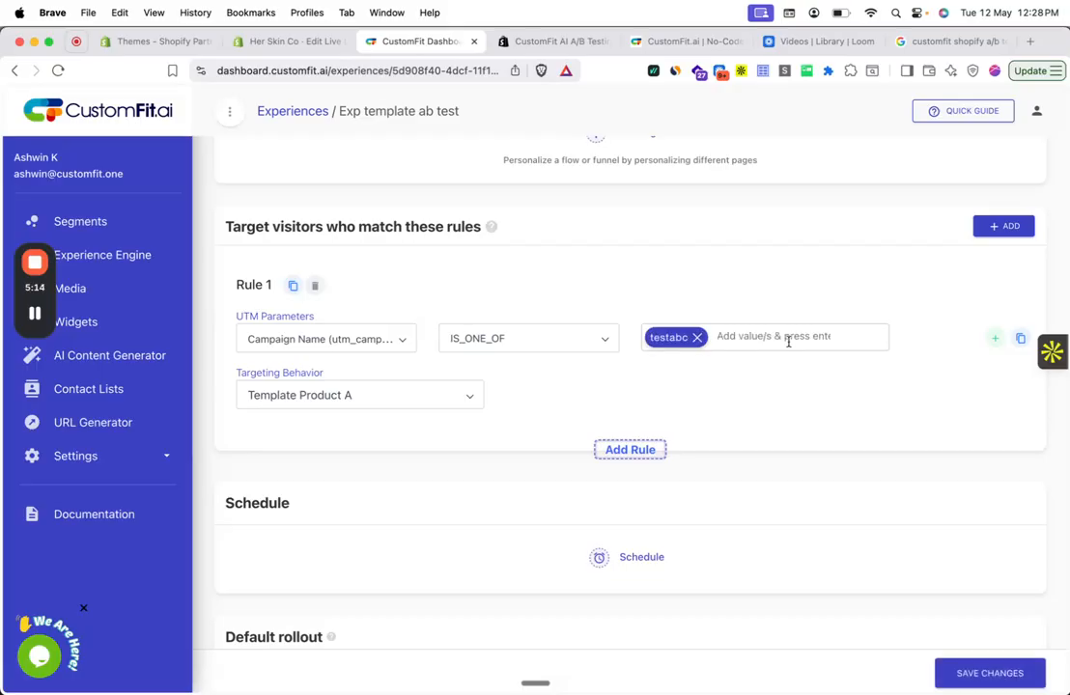
# - Set the UTM rule's targeting behavior to Percentage Rollout with 40% for Default and 20% for Template Product A
pyautogui.click(474, 393)
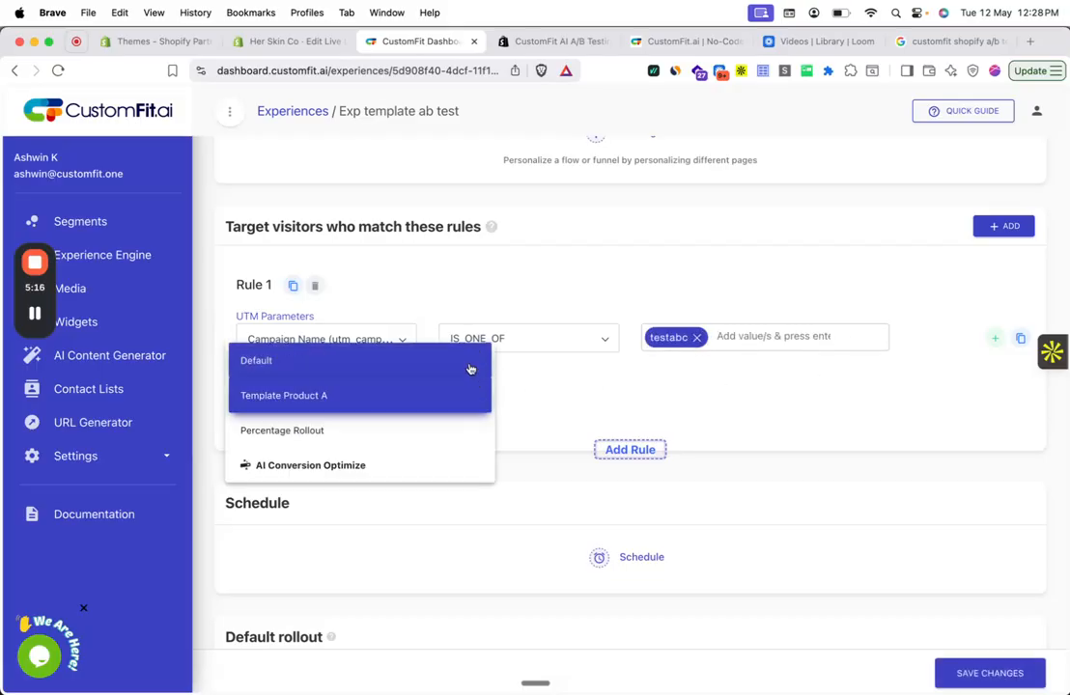
pyautogui.click(471, 367)
pyautogui.click(459, 403)
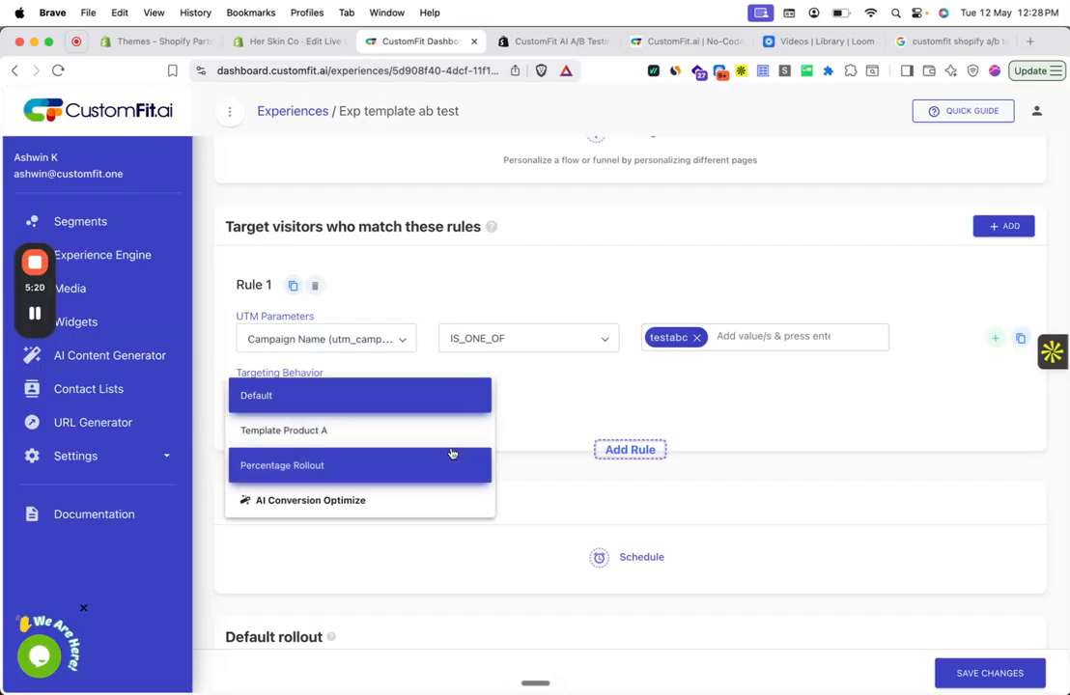
pyautogui.click(454, 462)
pyautogui.scroll(-2, 774, 414)
pyautogui.click(855, 342)
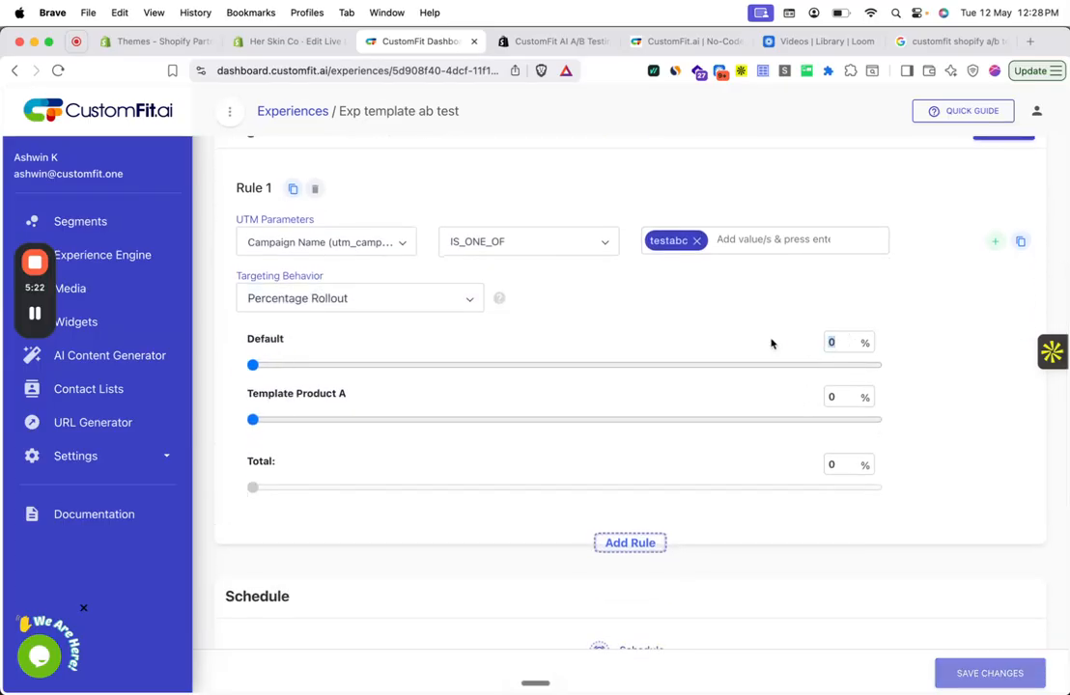
pyautogui.write('40')
pyautogui.click(833, 397)
pyautogui.write('20')
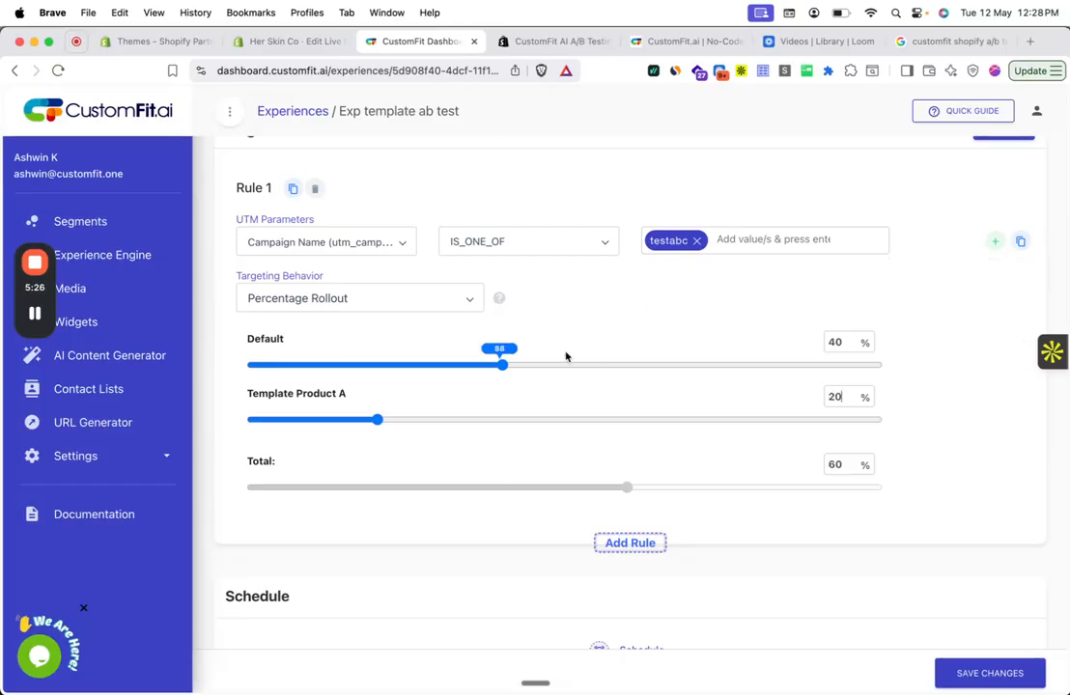
# - Review the default rollout split and delete the UTM Parameters targeting rule
pyautogui.scroll(-5, 464, 294)
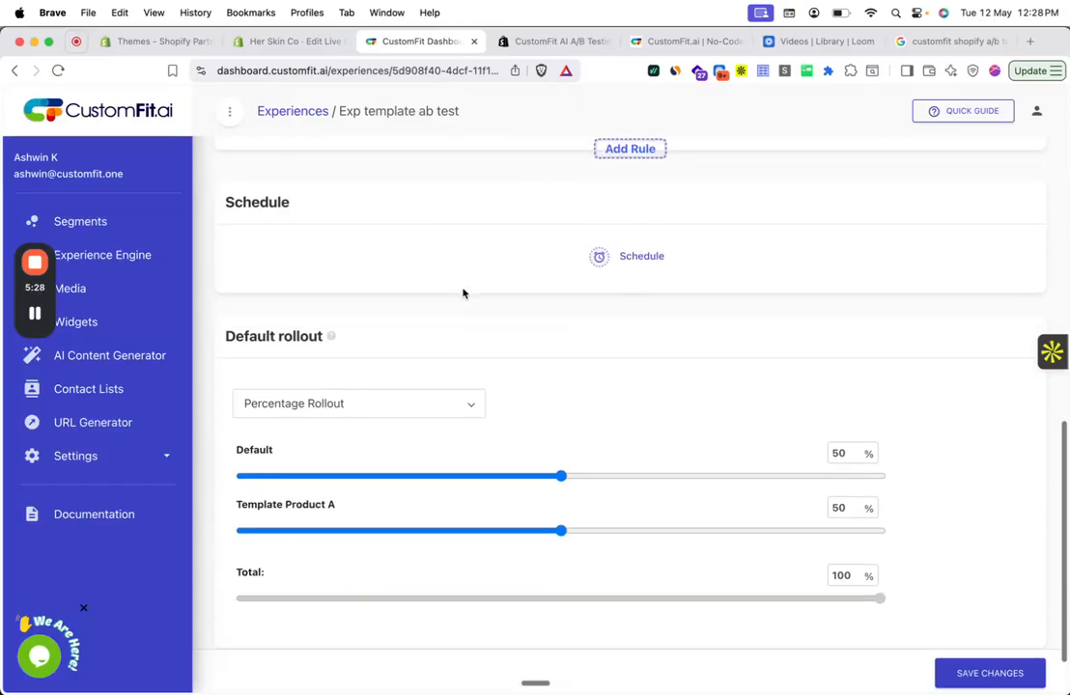
pyautogui.scroll(2, 442, 378)
pyautogui.scroll(3, 446, 384)
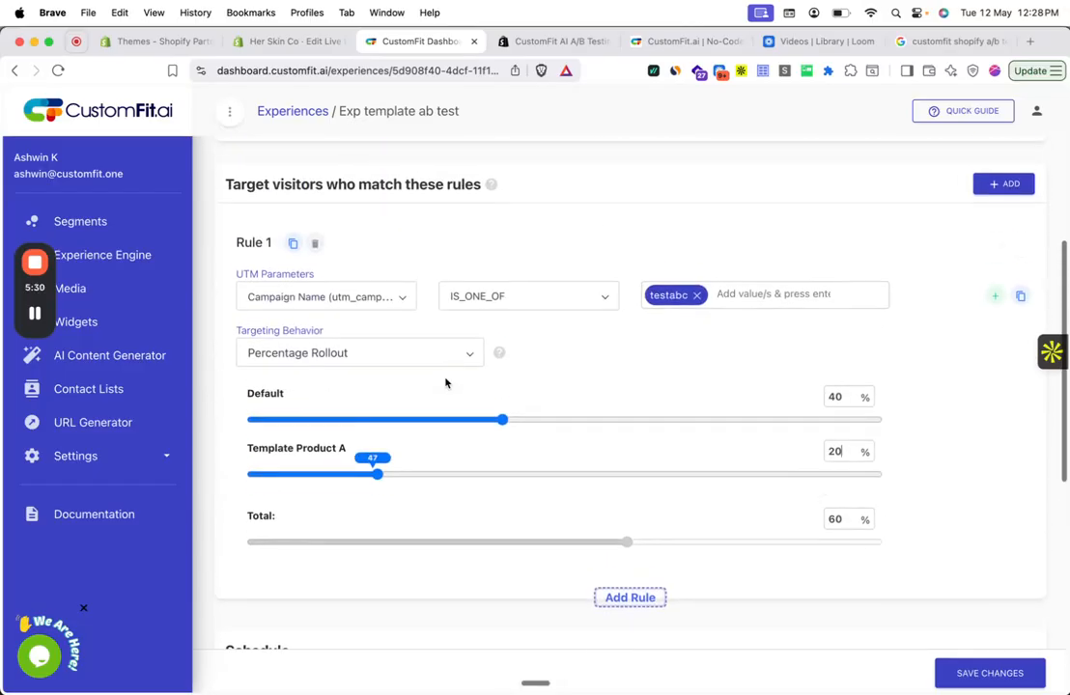
pyautogui.click(310, 255)
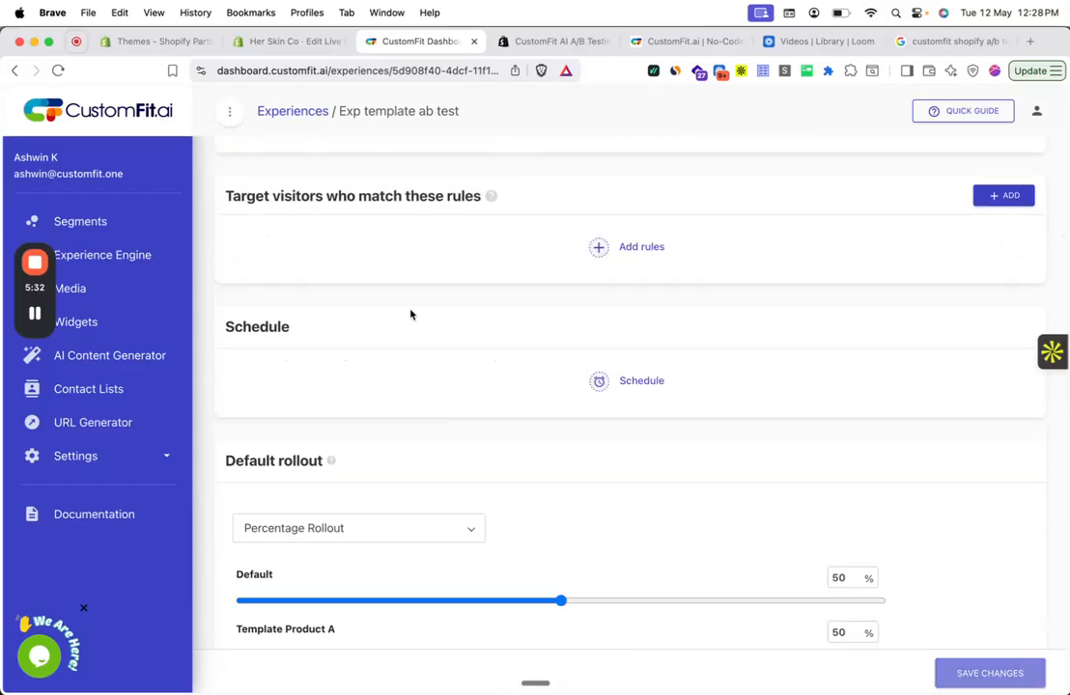
pyautogui.scroll(-3, 437, 347)
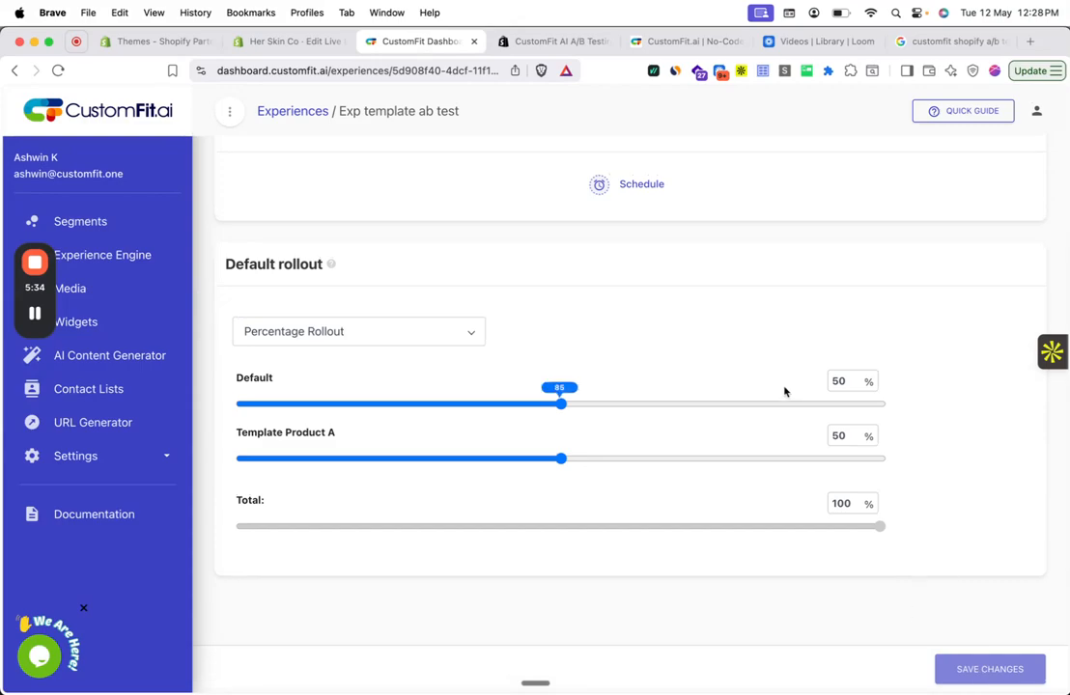
pyautogui.scroll(6, 784, 390)
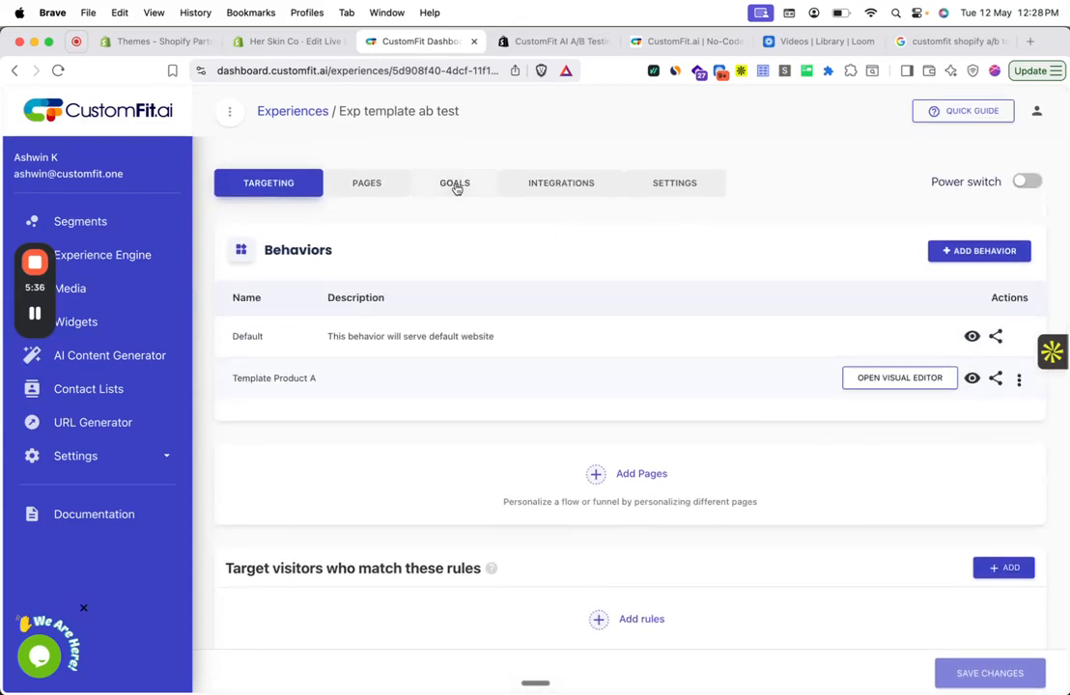
# - Start a new experience goal named ATC that tracks the Shopify event Product added to cart
pyautogui.click(456, 185)
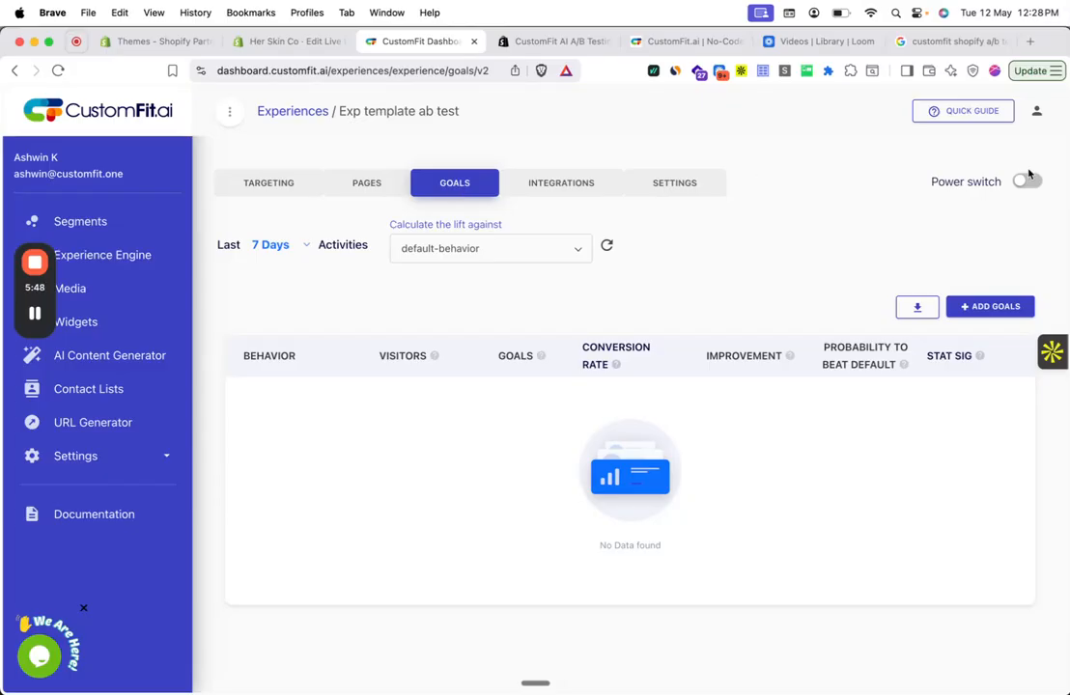
pyautogui.click(985, 307)
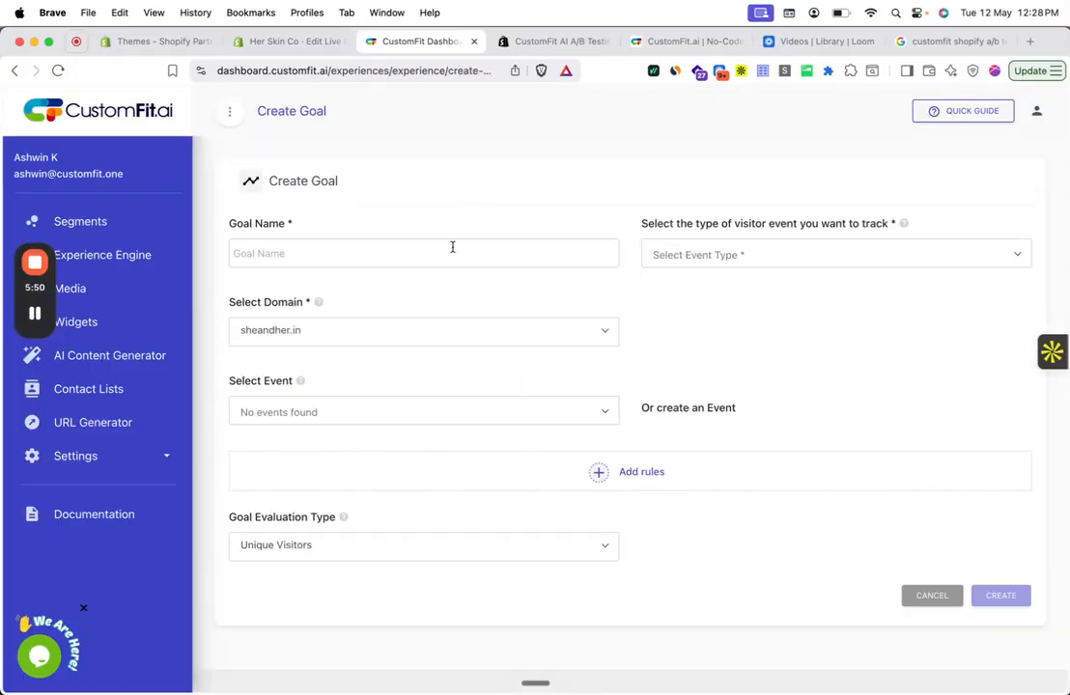
pyautogui.click(452, 247)
pyautogui.write('ATC')
pyautogui.click(665, 260)
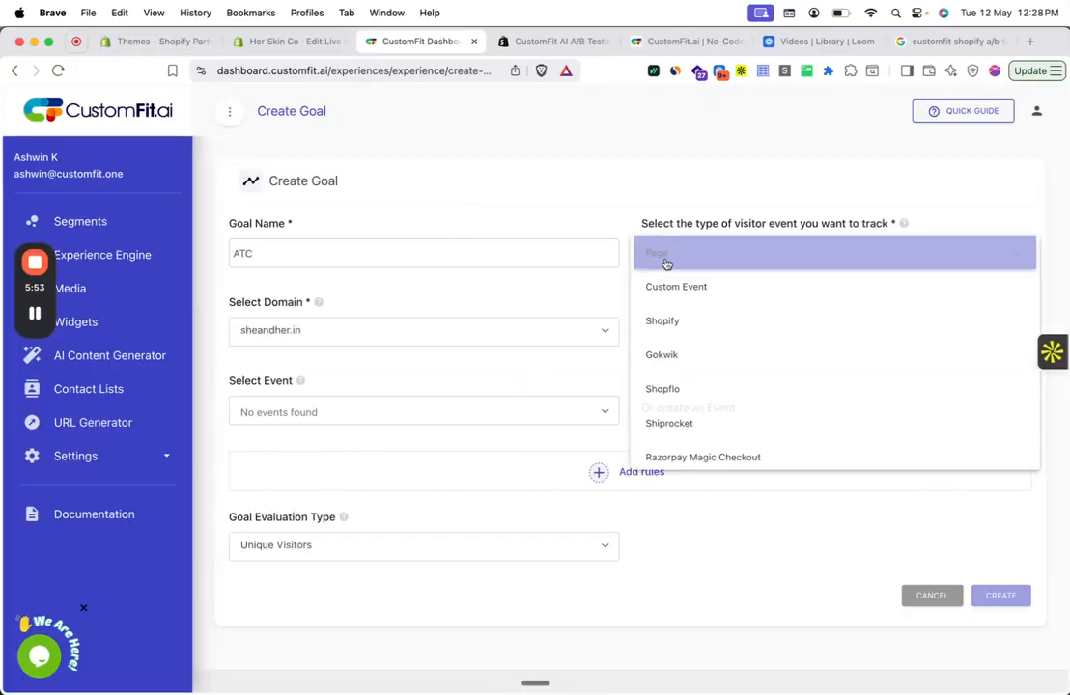
pyautogui.click(685, 329)
pyautogui.click(544, 411)
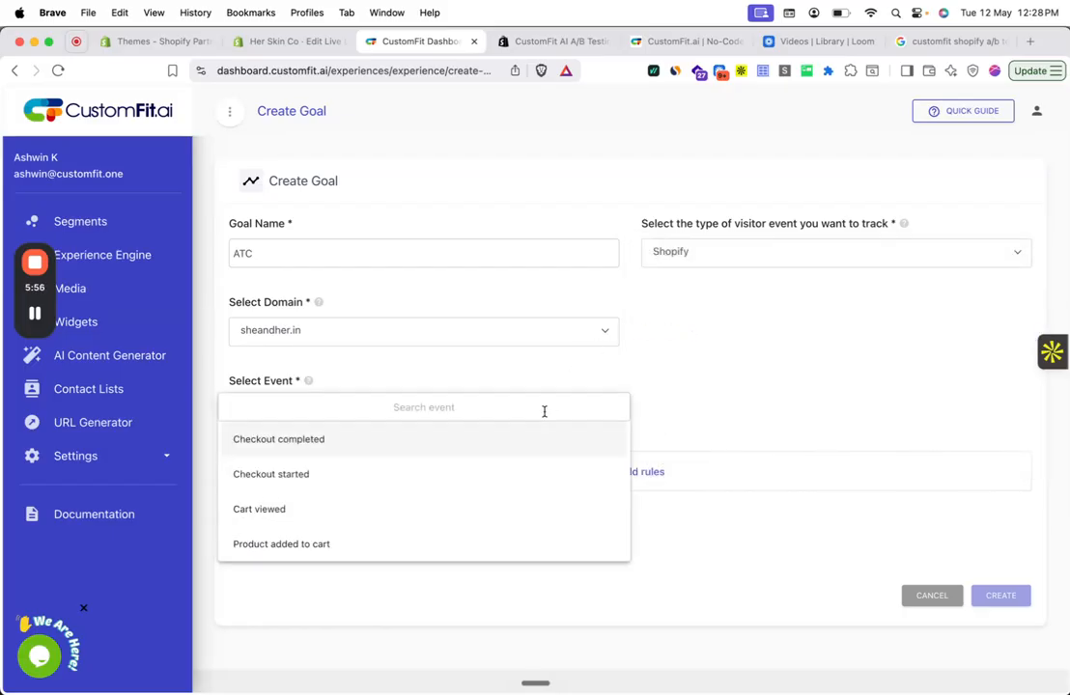
pyautogui.click(501, 538)
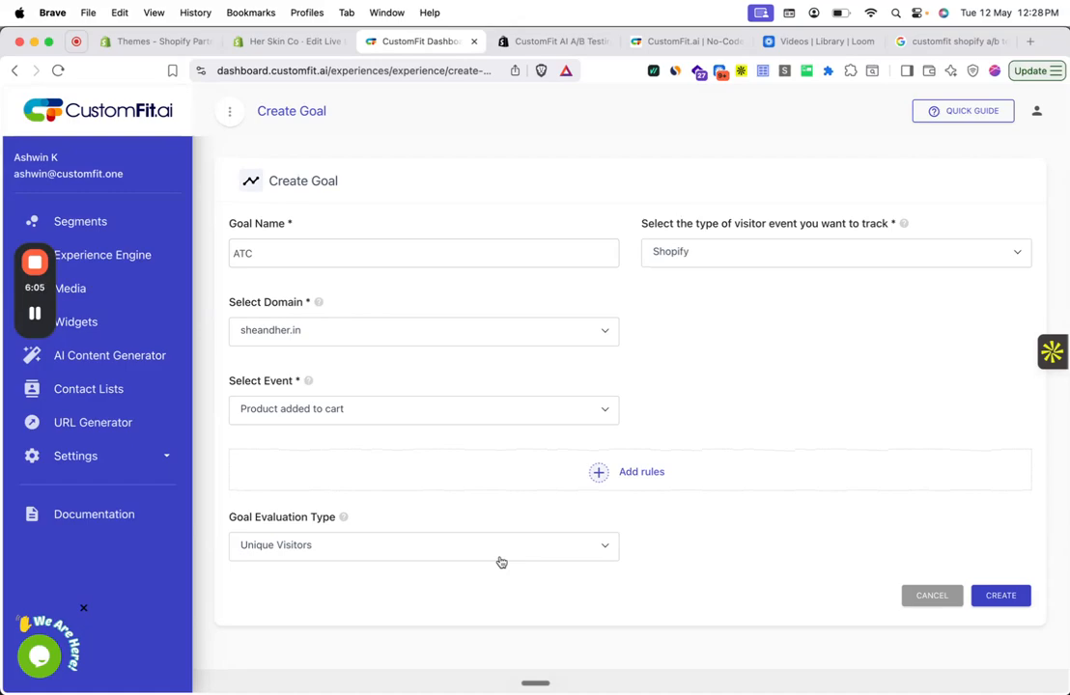
# - Try Total Visitors as the evaluation type, return it to Unique Visitors, and create the ATC goal
pyautogui.click(501, 557)
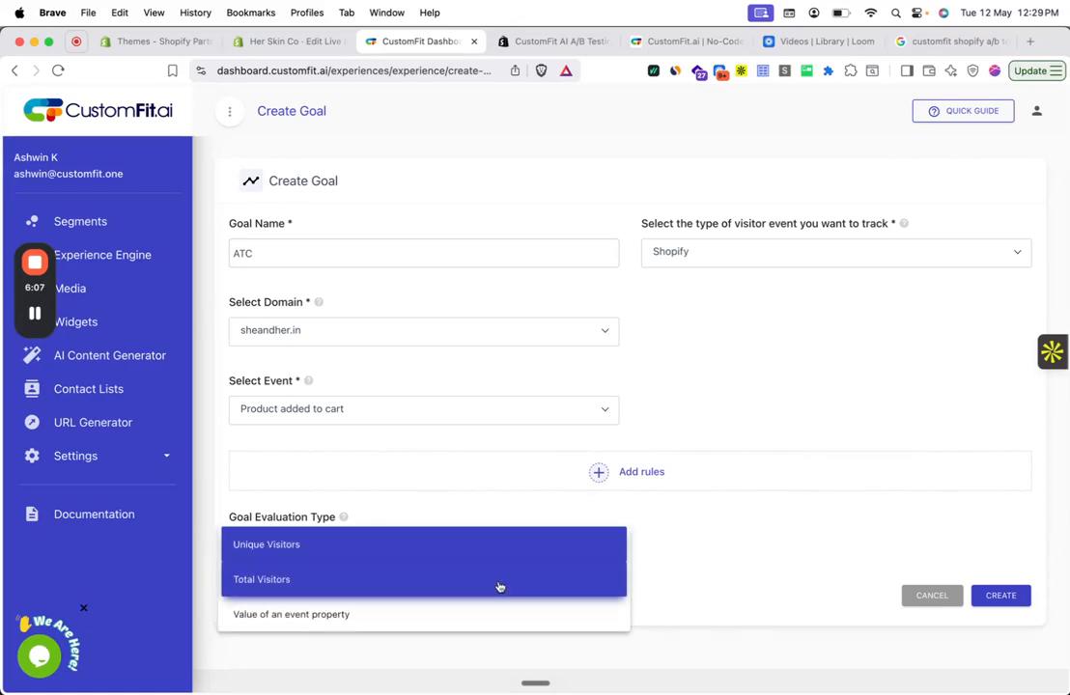
pyautogui.click(498, 582)
pyautogui.click(521, 540)
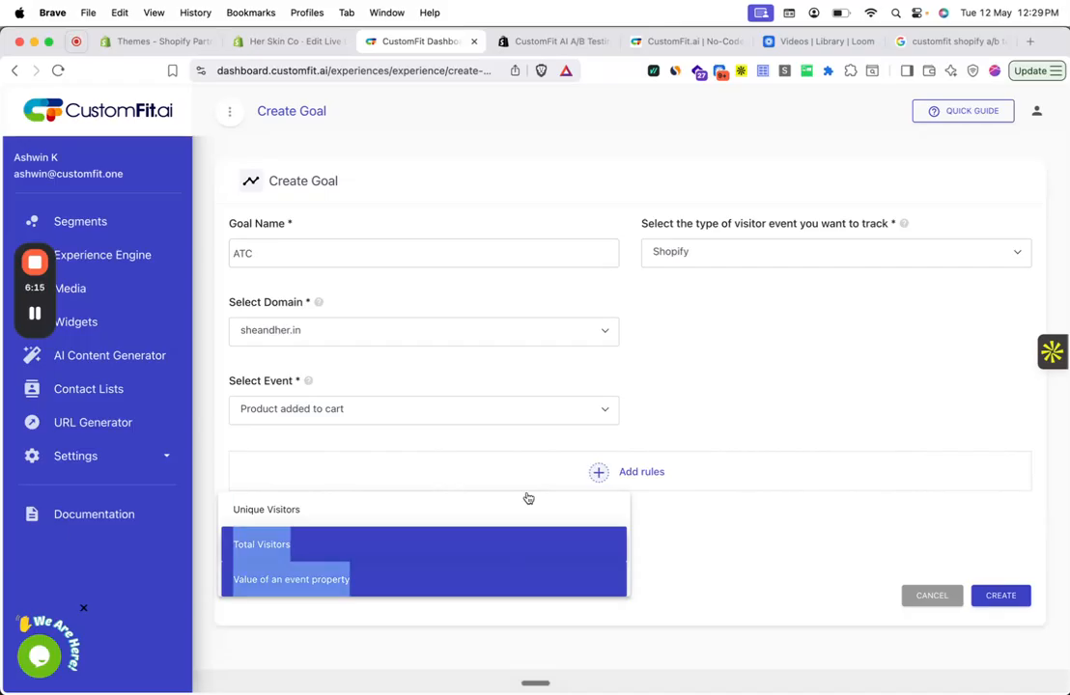
pyautogui.click(449, 511)
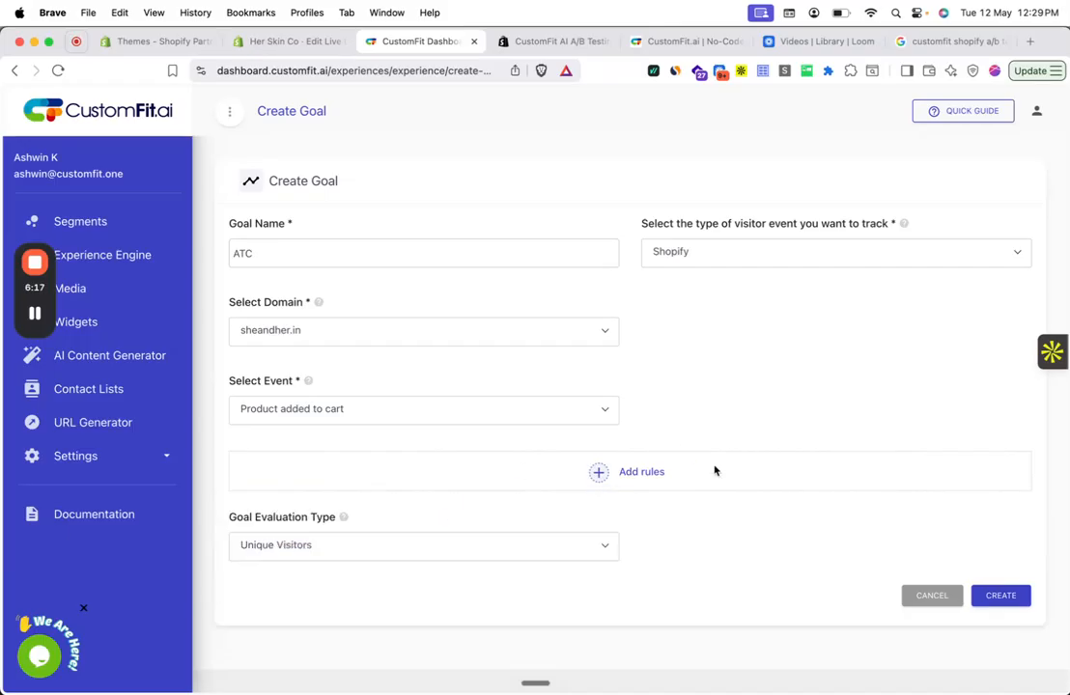
pyautogui.click(997, 598)
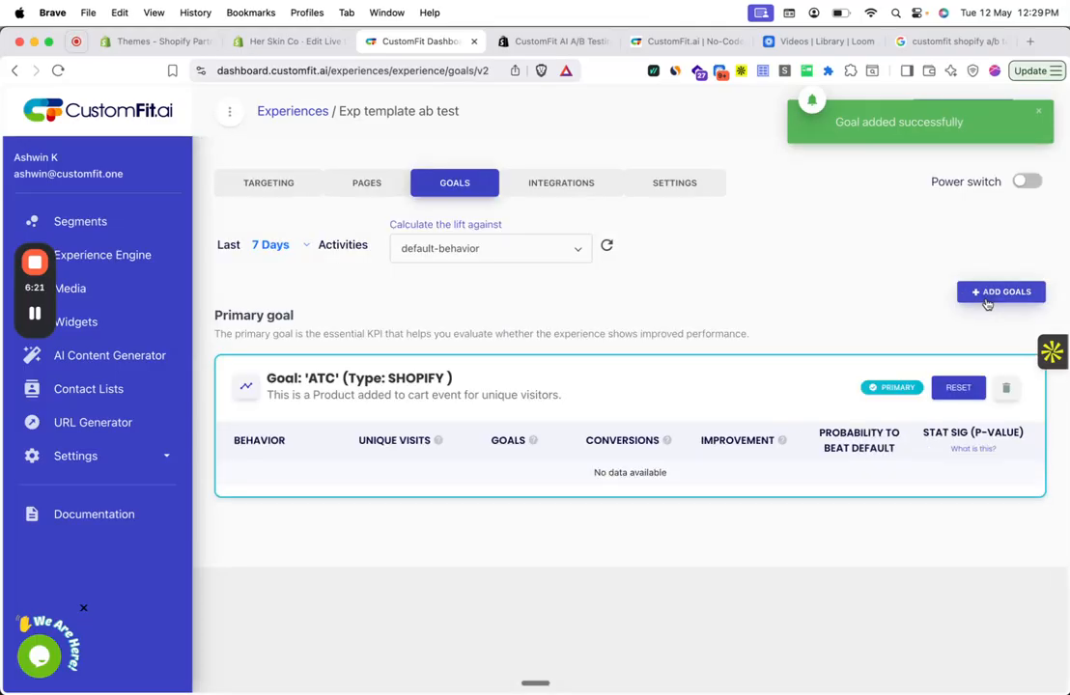
# - Start a second goal named Revenue that tracks the Shopify event Checkout completed
pyautogui.click(987, 292)
pyautogui.click(473, 252)
pyautogui.write('Revenue')
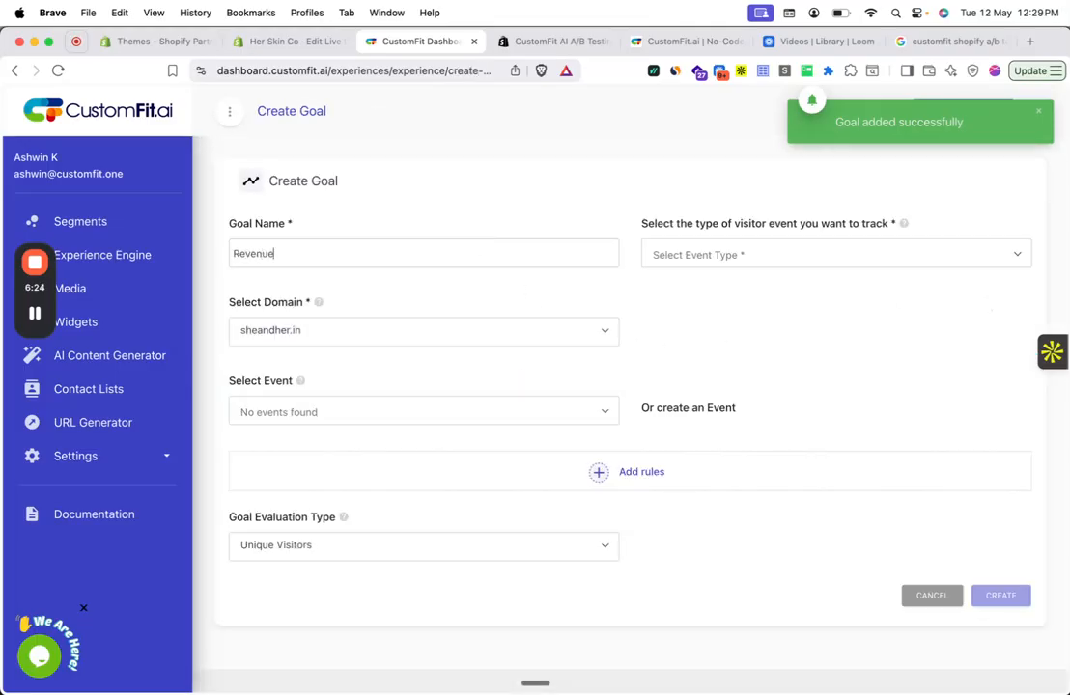
pyautogui.click(753, 250)
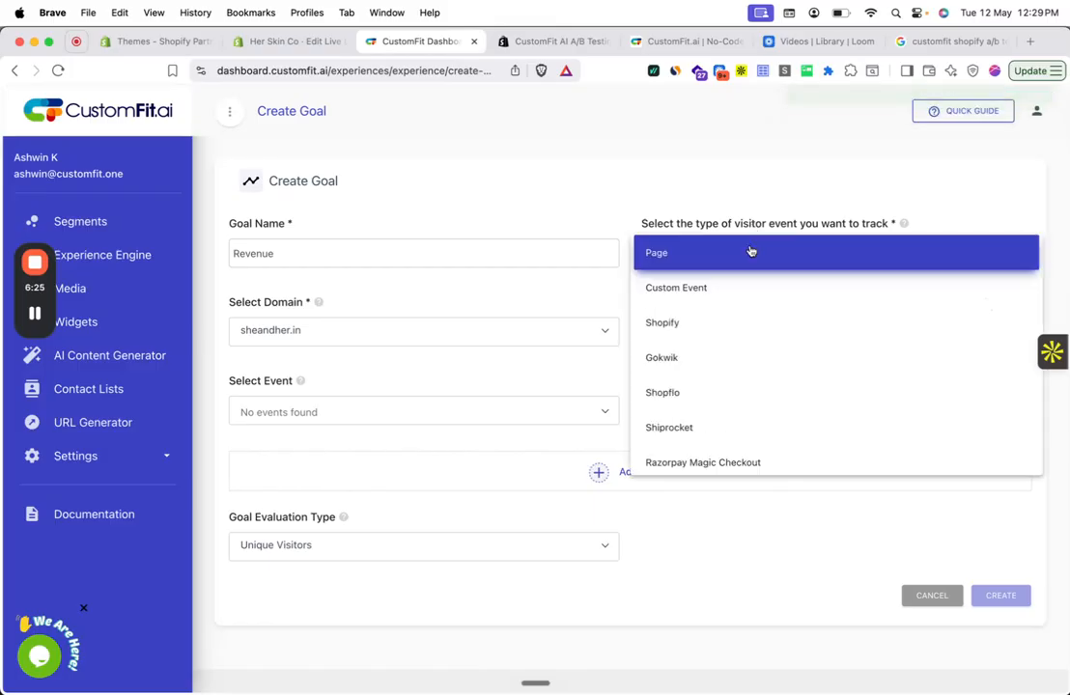
pyautogui.click(717, 312)
pyautogui.click(581, 335)
pyautogui.click(733, 306)
pyautogui.click(525, 412)
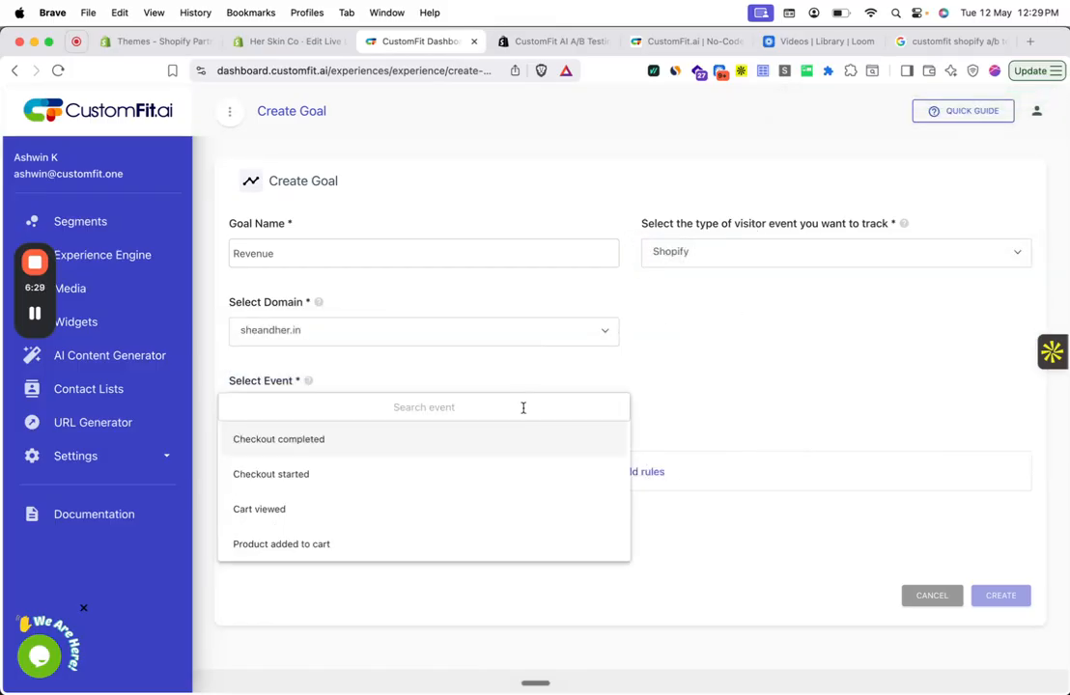
pyautogui.click(496, 440)
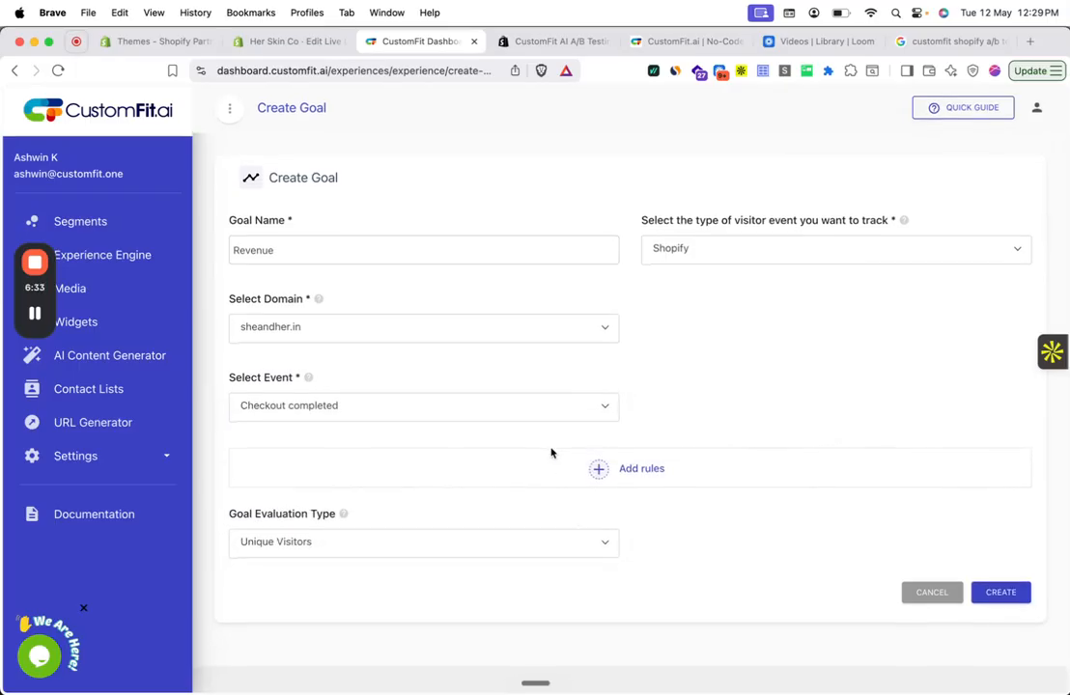
# - Evaluate the Revenue goal by value of an event property, using the Sum of Total Product Price formatted as currency
pyautogui.click(529, 547)
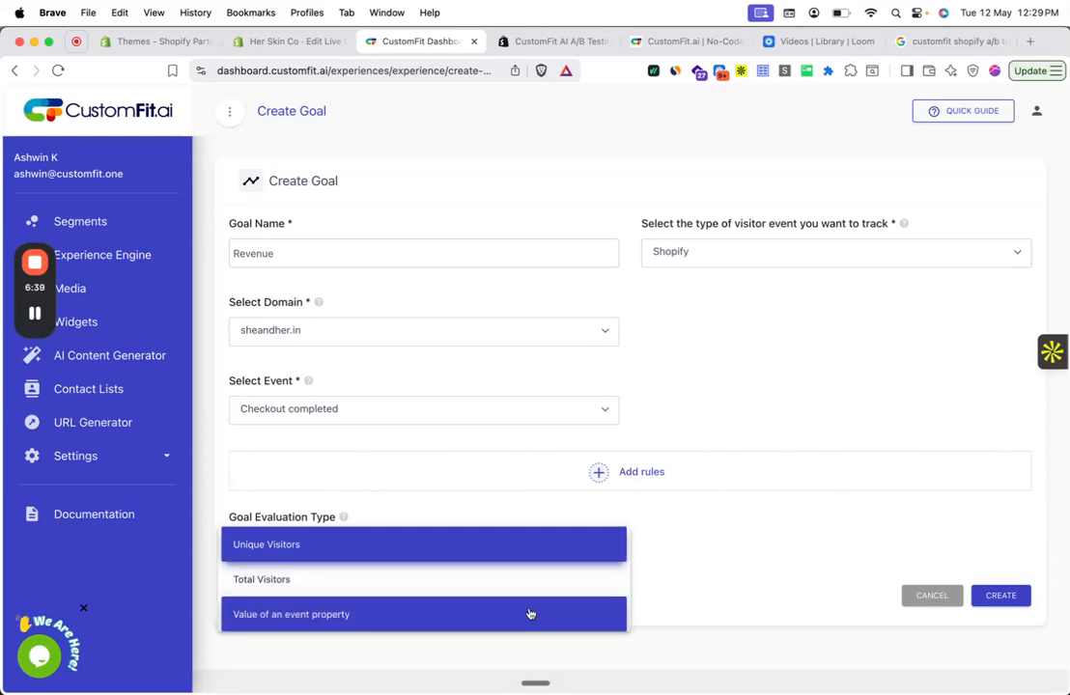
pyautogui.click(529, 614)
pyautogui.scroll(-5, 714, 318)
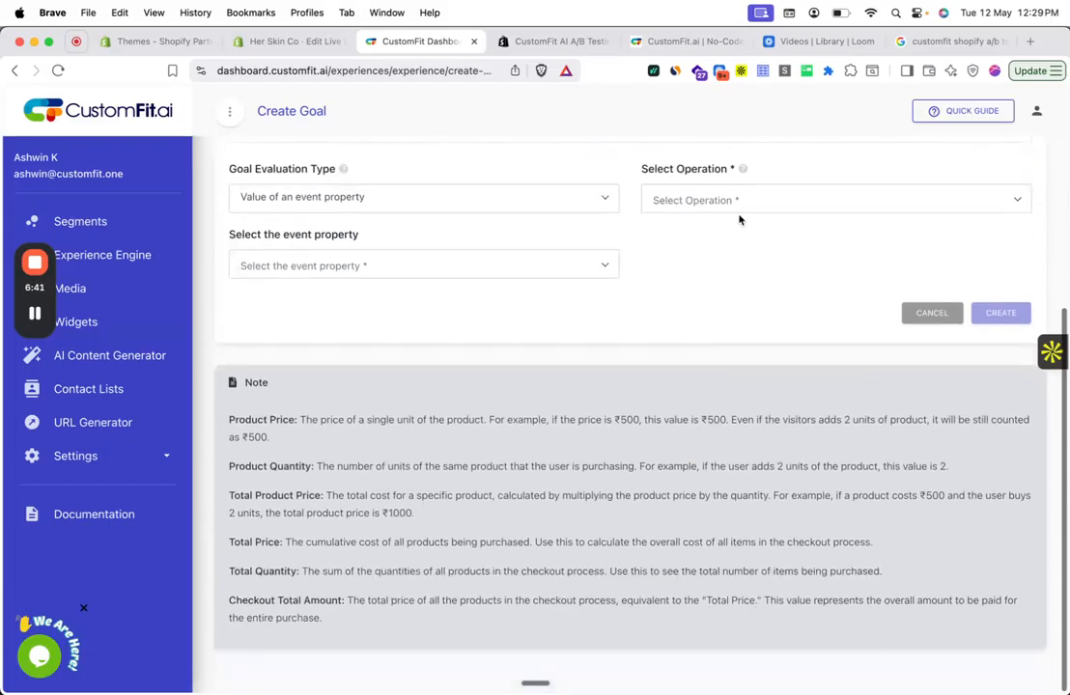
pyautogui.click(746, 203)
pyautogui.click(744, 201)
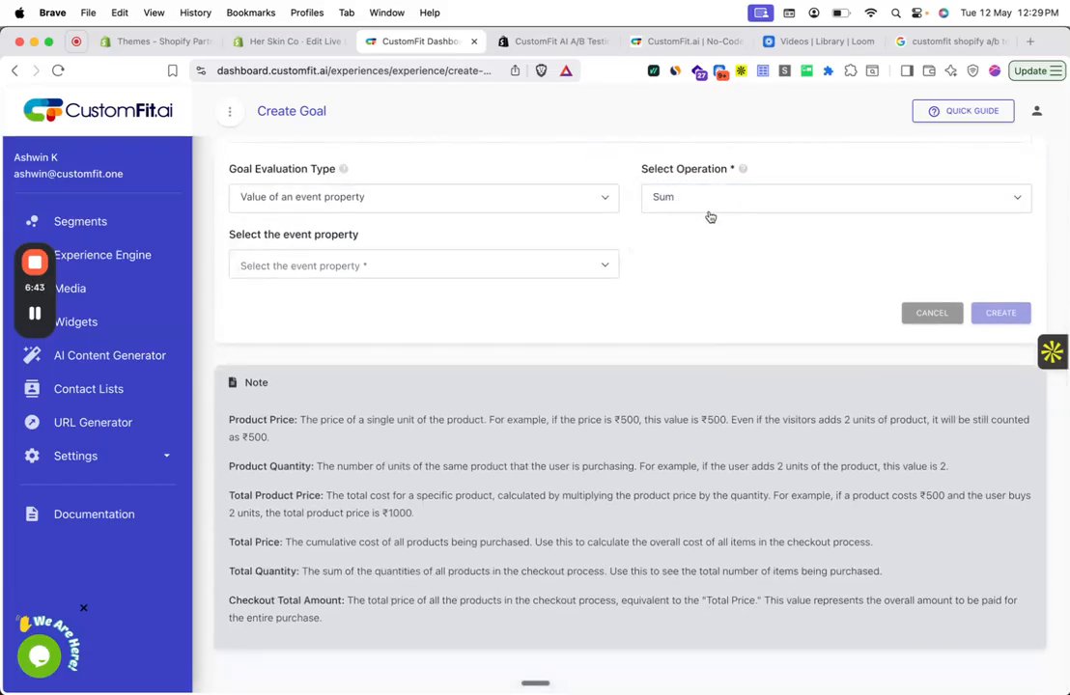
pyautogui.click(585, 263)
pyautogui.click(529, 356)
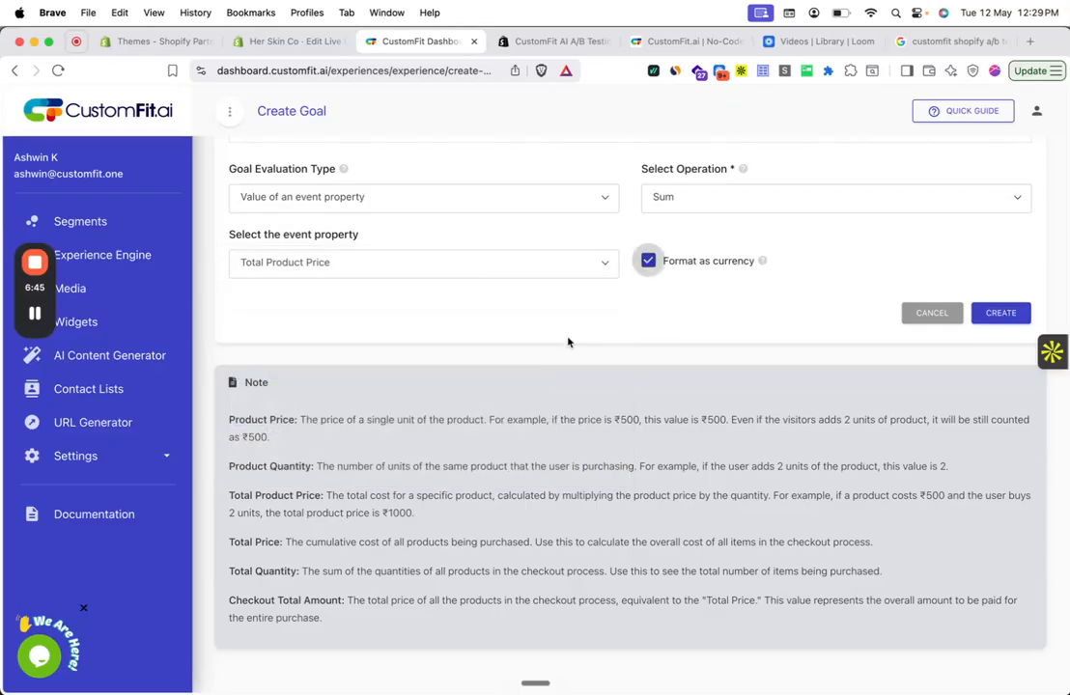
# - Add a rule to the Revenue goal where Product ID is one of 123465
pyautogui.scroll(4, 595, 334)
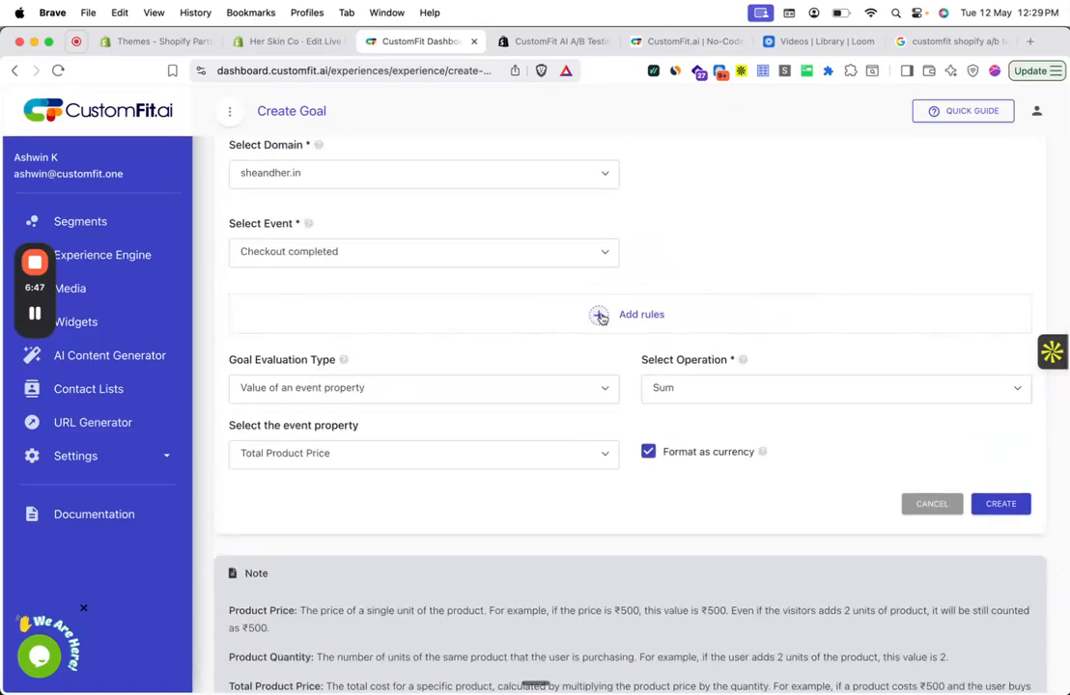
pyautogui.scroll(2, 600, 317)
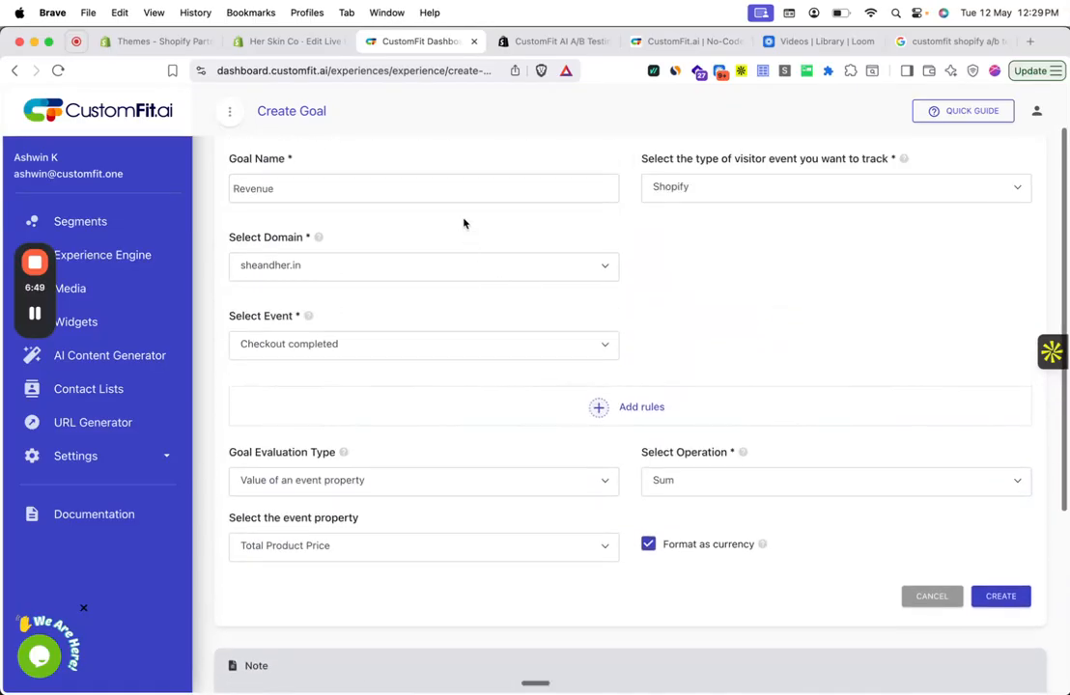
pyautogui.click(601, 409)
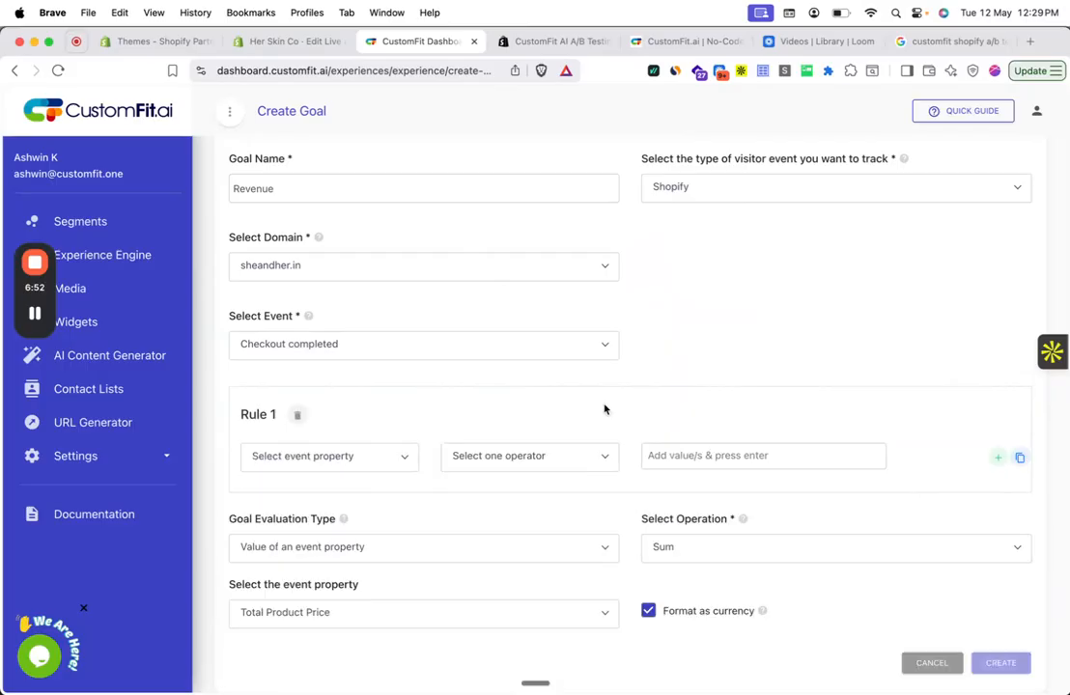
pyautogui.click(405, 455)
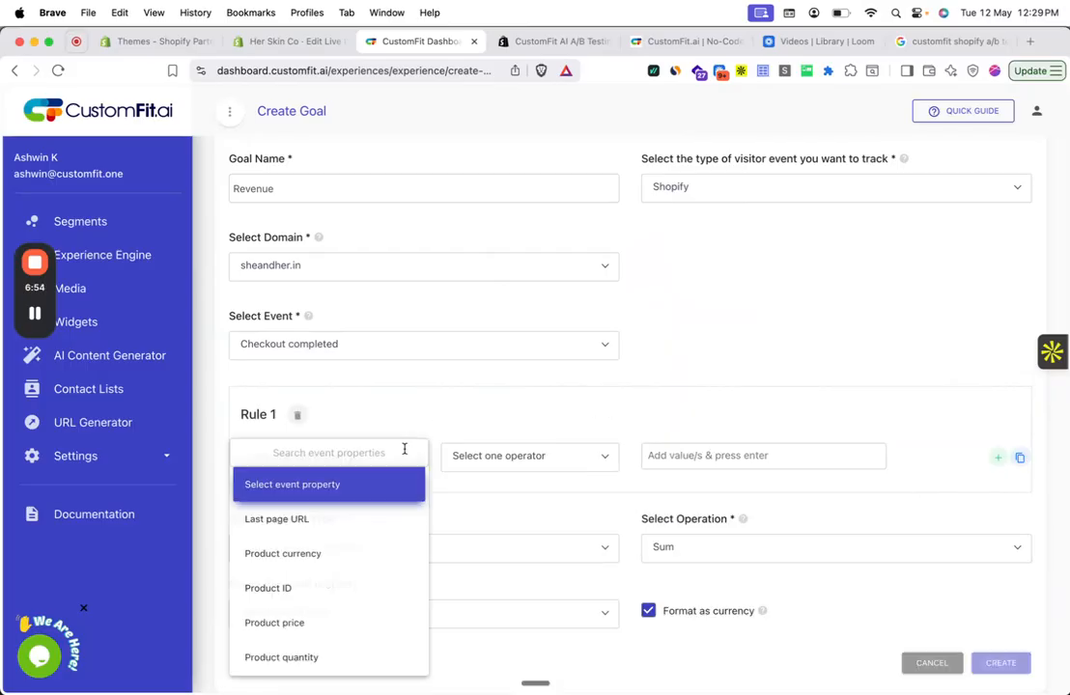
pyautogui.click(374, 586)
pyautogui.click(499, 469)
pyautogui.click(499, 490)
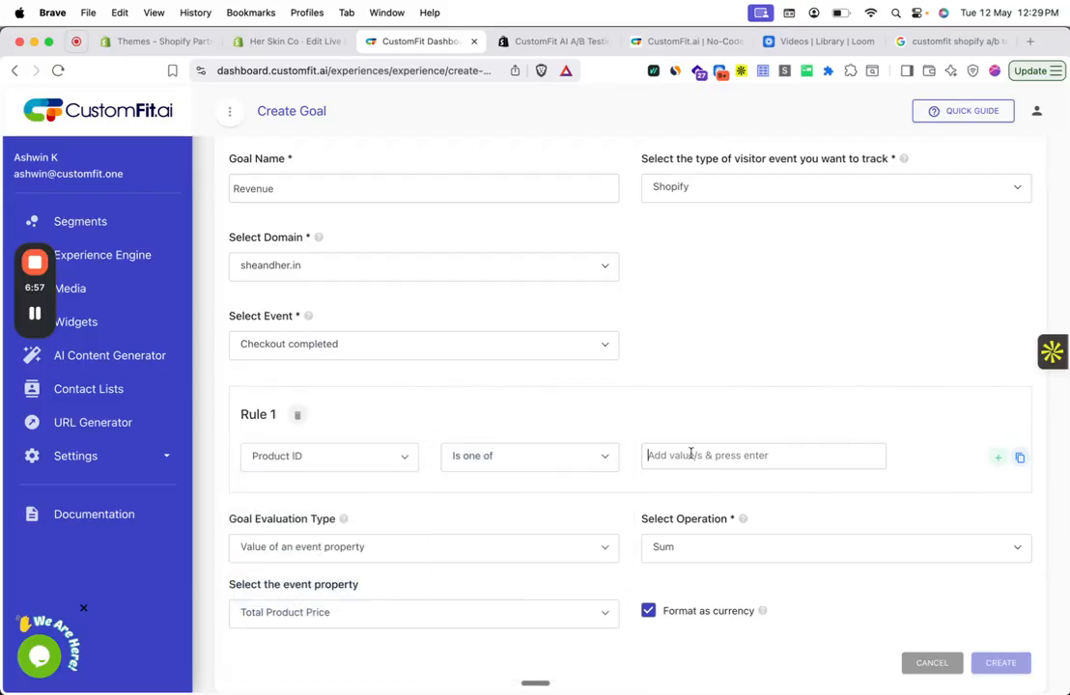
pyautogui.write('123465')
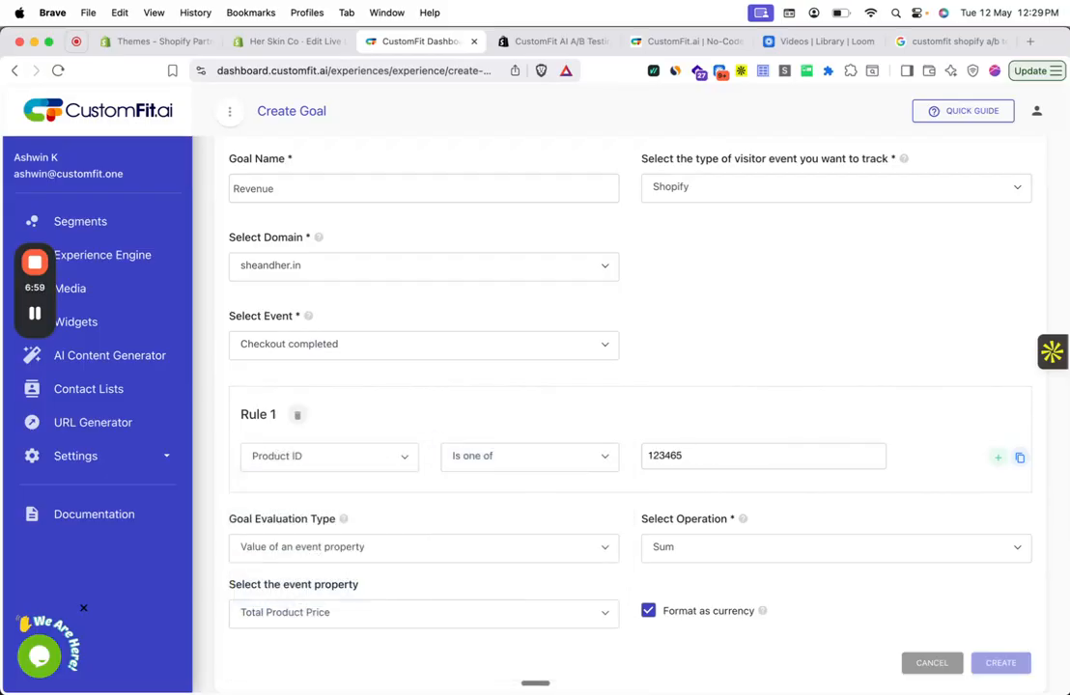
# - Delete the Product ID rule from the Revenue goal
pyautogui.scroll(-2, 541, 450)
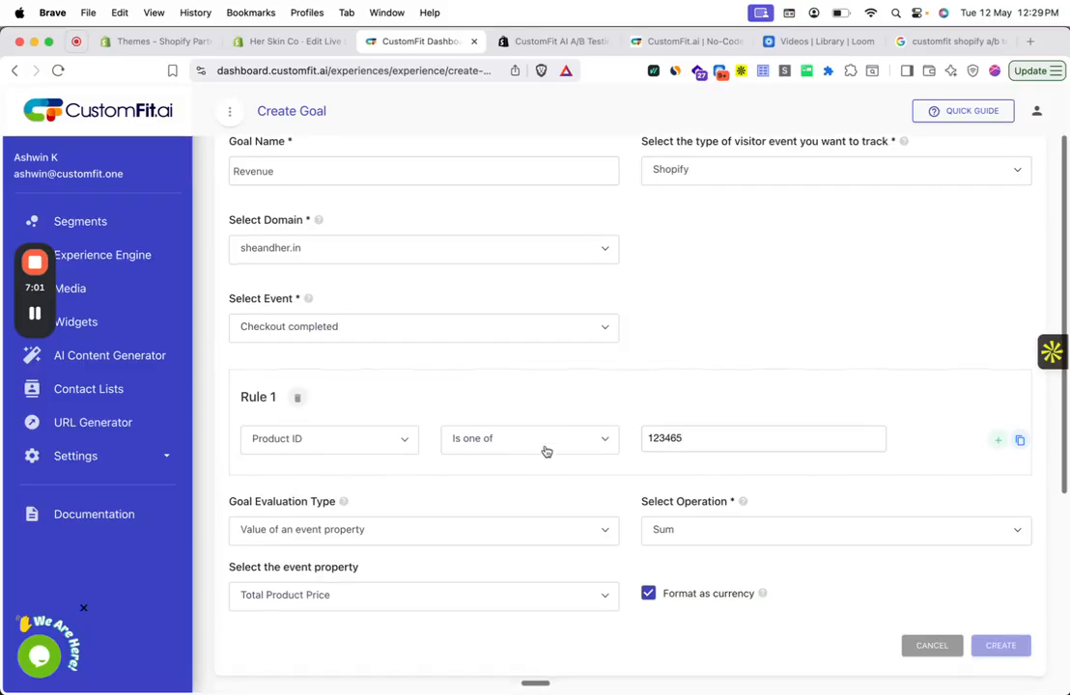
pyautogui.click(302, 393)
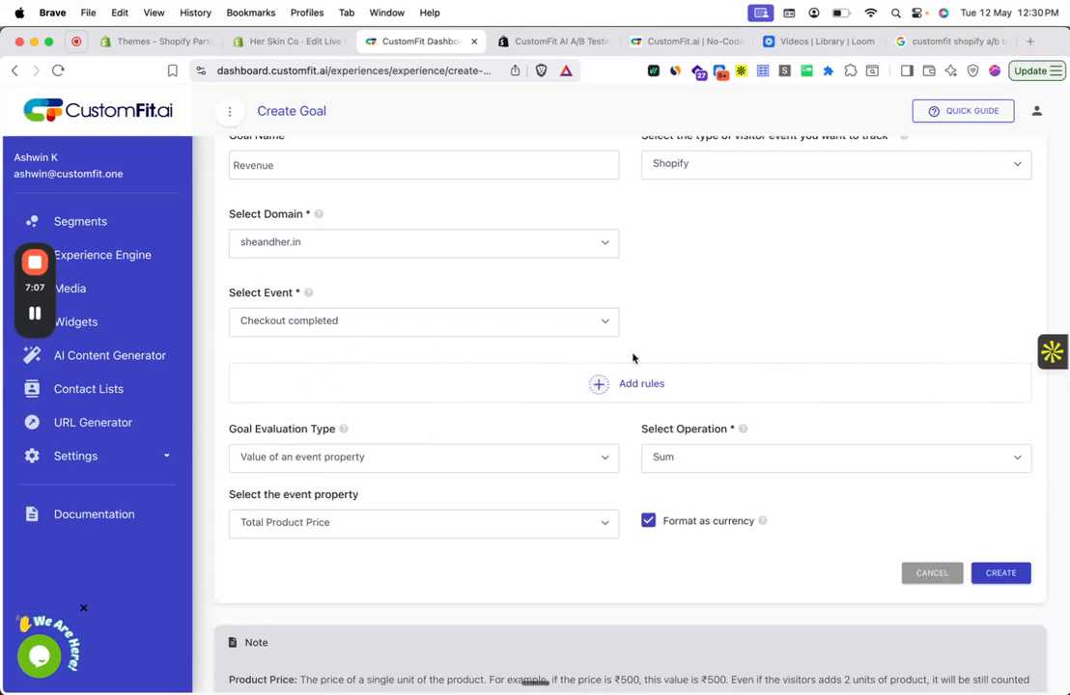
pyautogui.scroll(2, 633, 358)
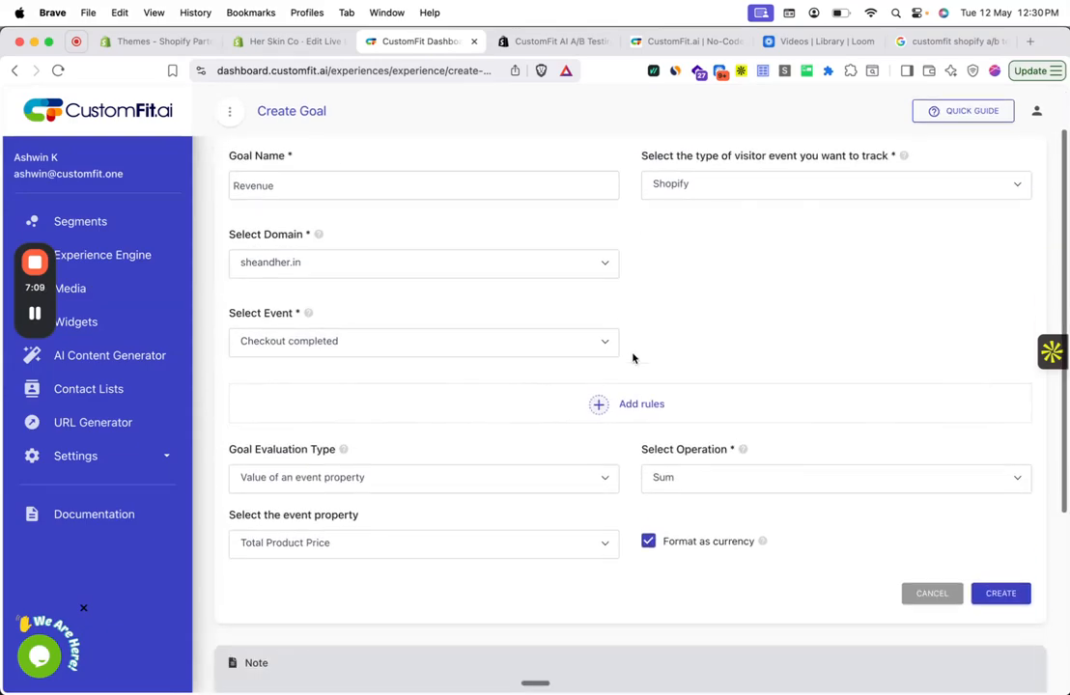
# - Create the Revenue goal and power on the experience Exp template ab test, entering the displayed access code to confirm
pyautogui.scroll(-4, 676, 387)
pyautogui.click(998, 469)
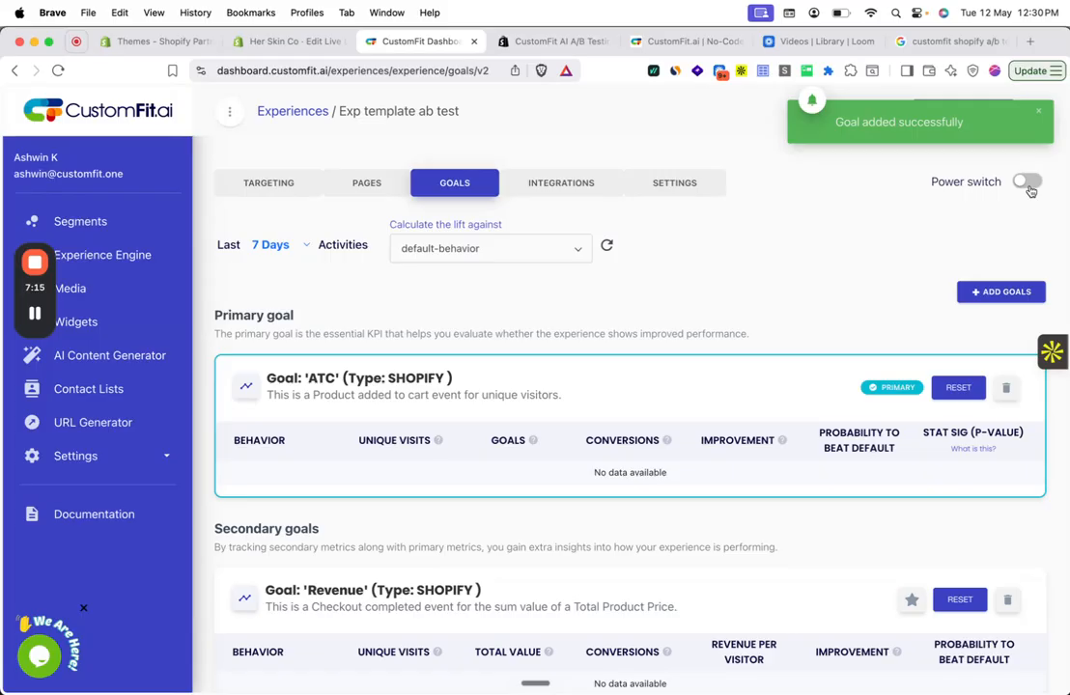
pyautogui.click(1026, 183)
pyautogui.doubleClick(626, 428)
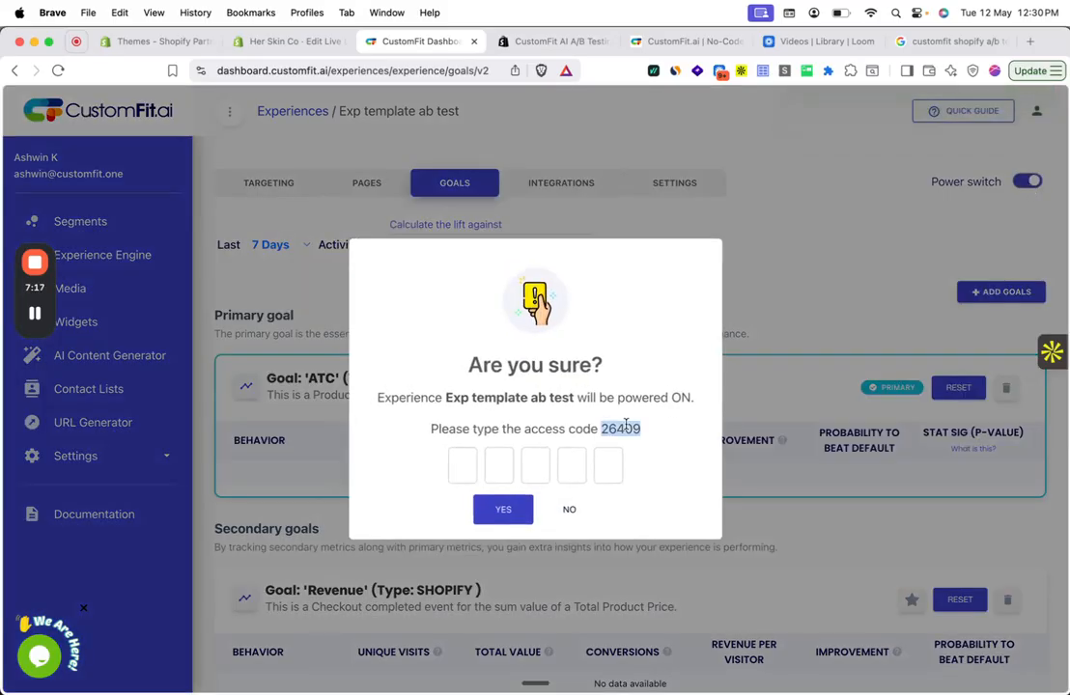
pyautogui.write('26409')
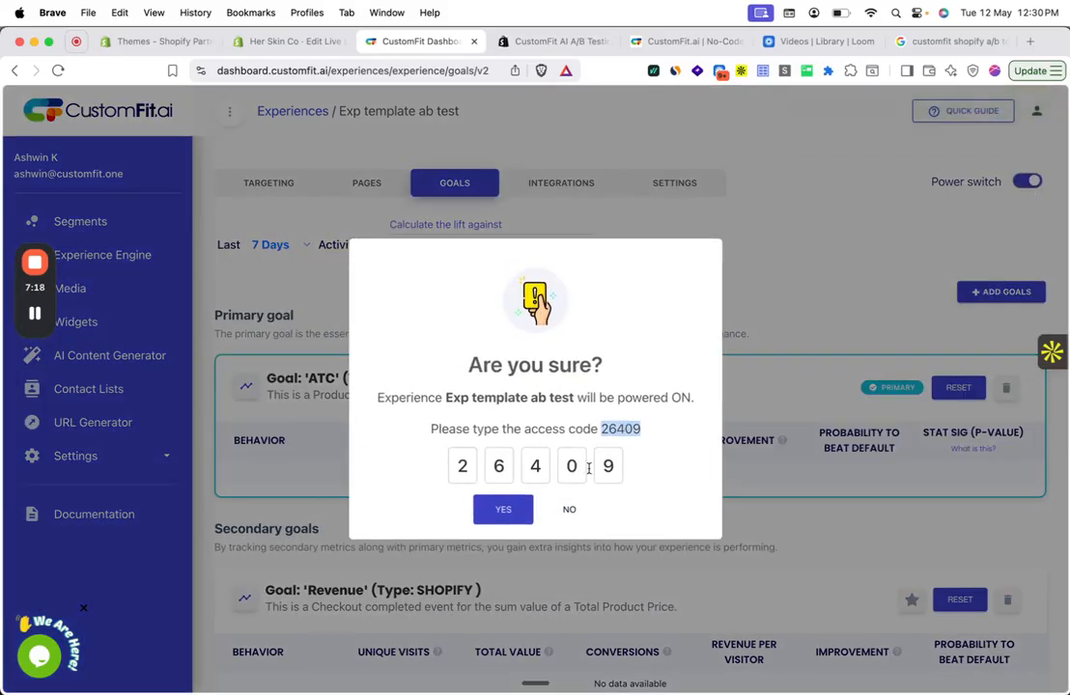
pyautogui.click(503, 515)
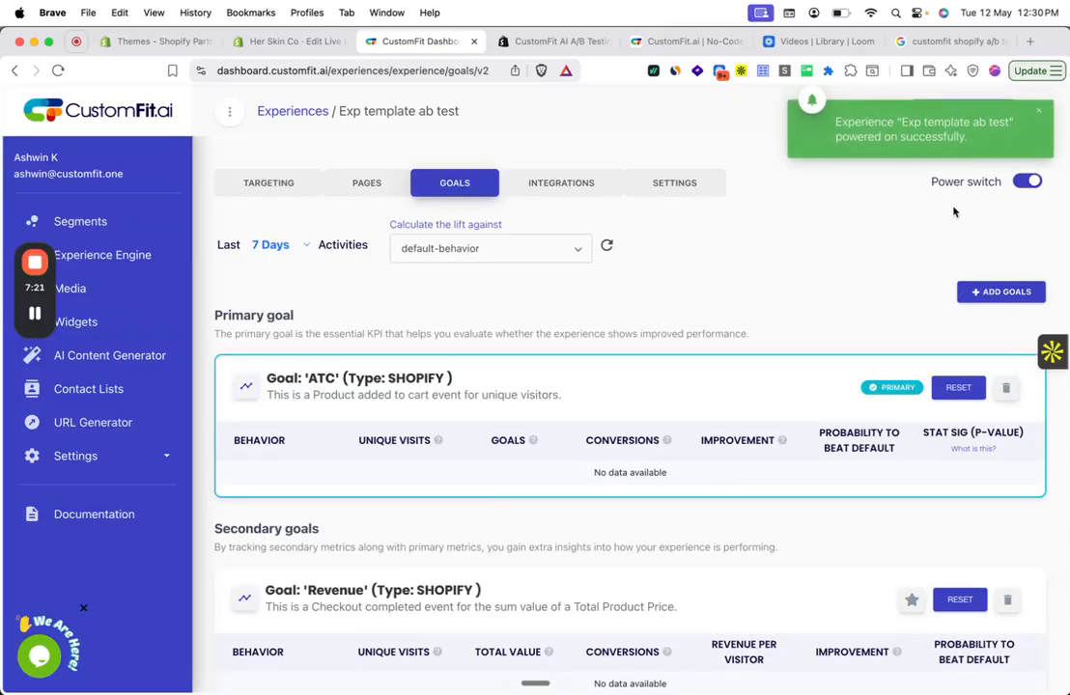
# - Open a private browser window and exit private browsing so that the existing private session is cleared
pyautogui.click(1032, 71)
pyautogui.click(976, 165)
pyautogui.click(999, 74)
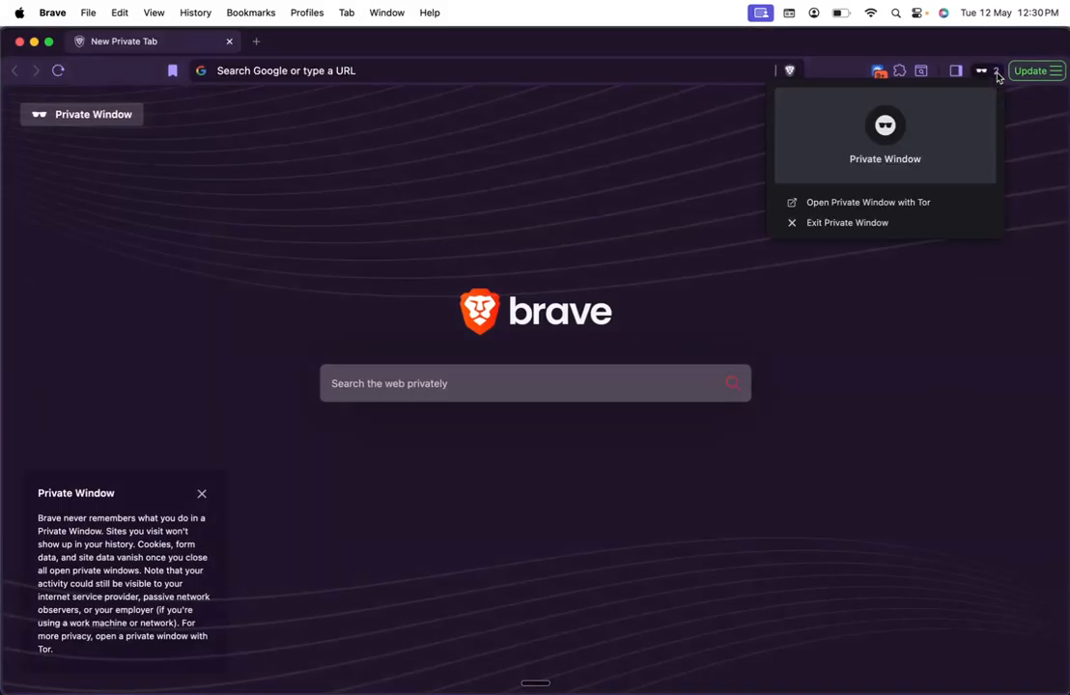
pyautogui.click(915, 224)
# - Open the sheandher.in store in a fresh private window
pyautogui.click(1051, 71)
pyautogui.click(930, 167)
pyautogui.write('she')
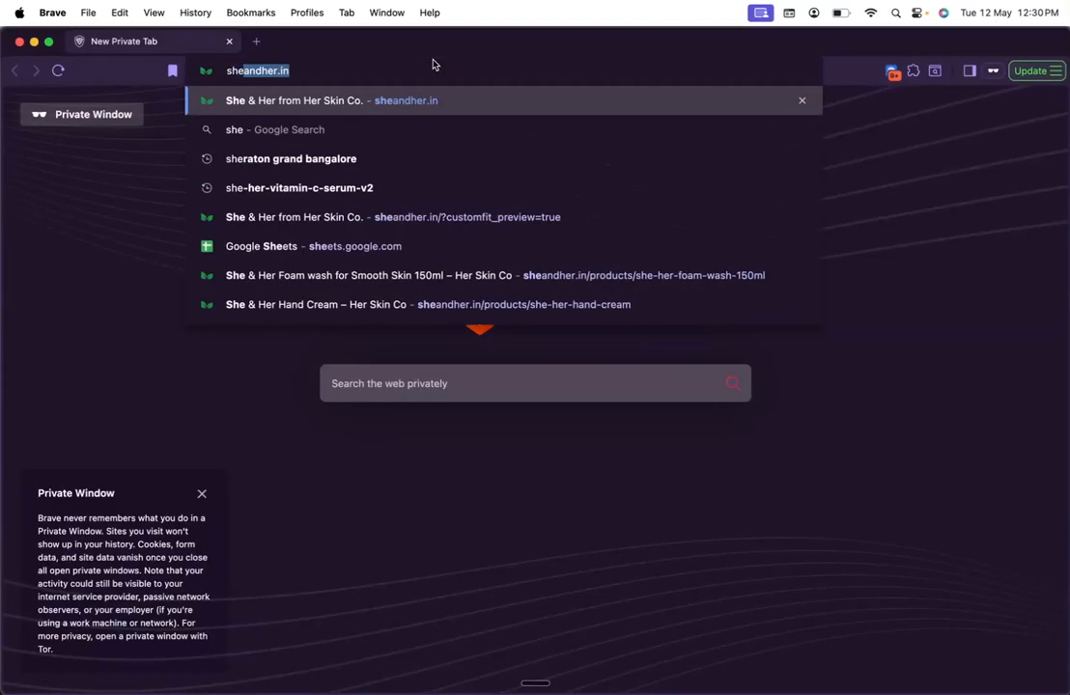
pyautogui.press('Return')
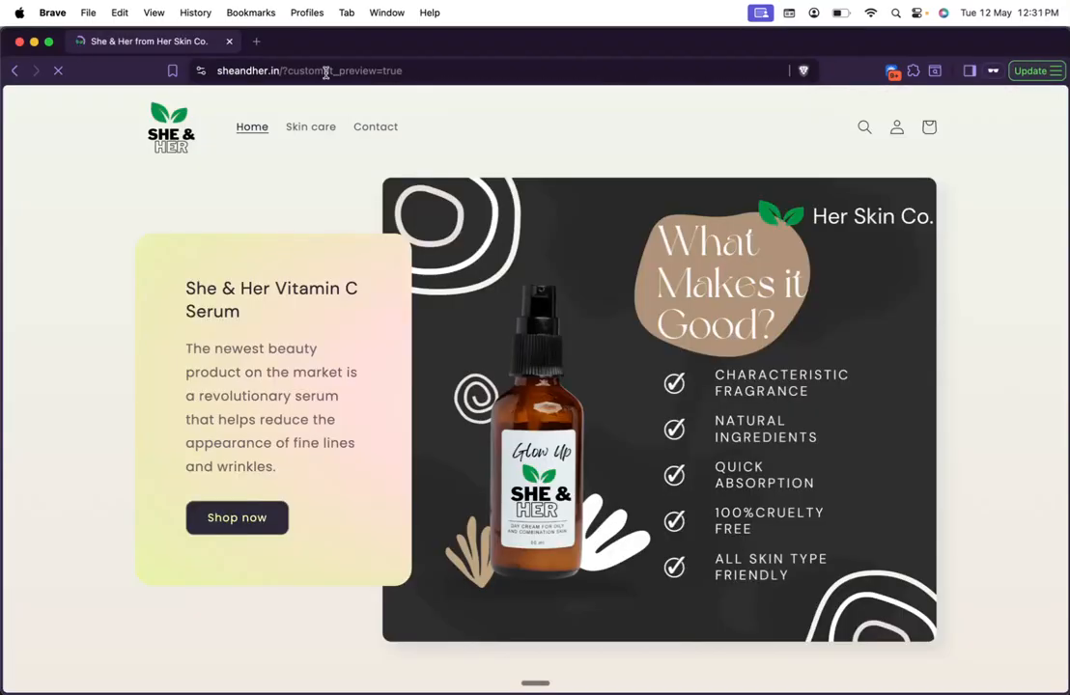
# - Open the She & Her Foam wash 150ml product from the Featured collection and examine which template its page uses
pyautogui.scroll(-5, 367, 319)
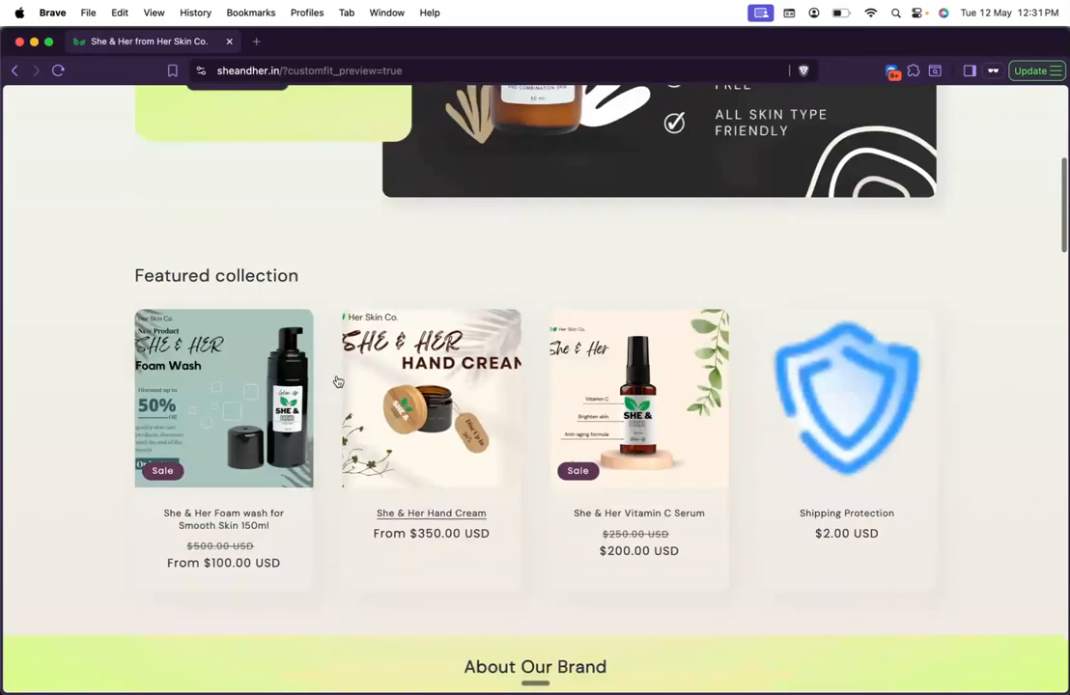
pyautogui.click(266, 387)
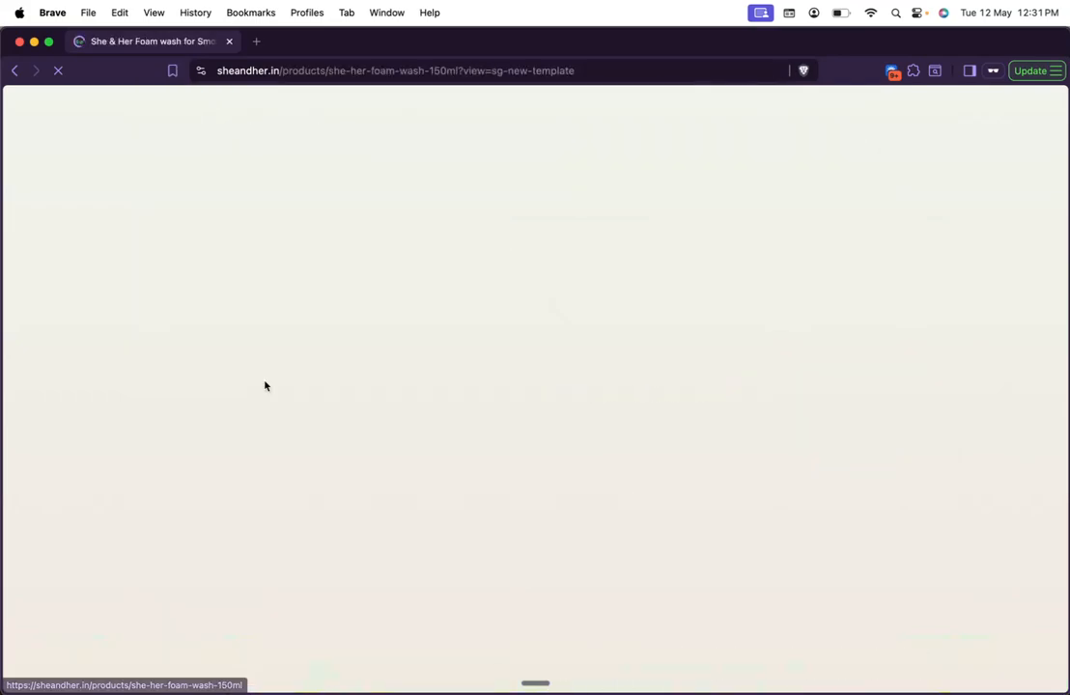
pyautogui.scroll(-10, 703, 364)
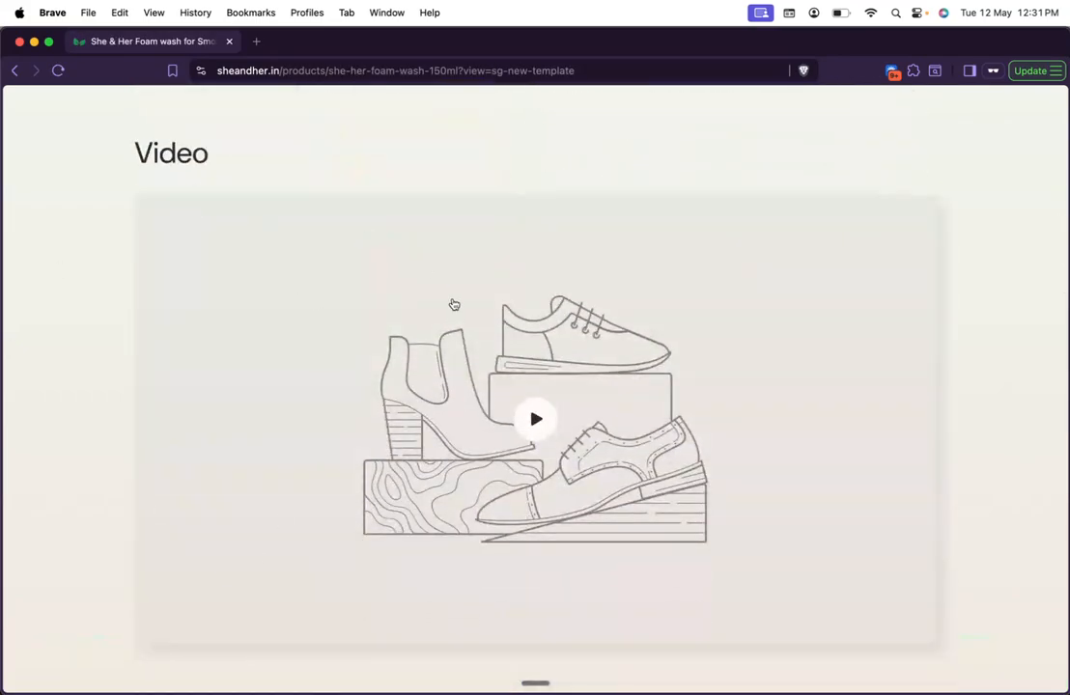
pyautogui.scroll(-8, 454, 318)
pyautogui.scroll(15, 454, 320)
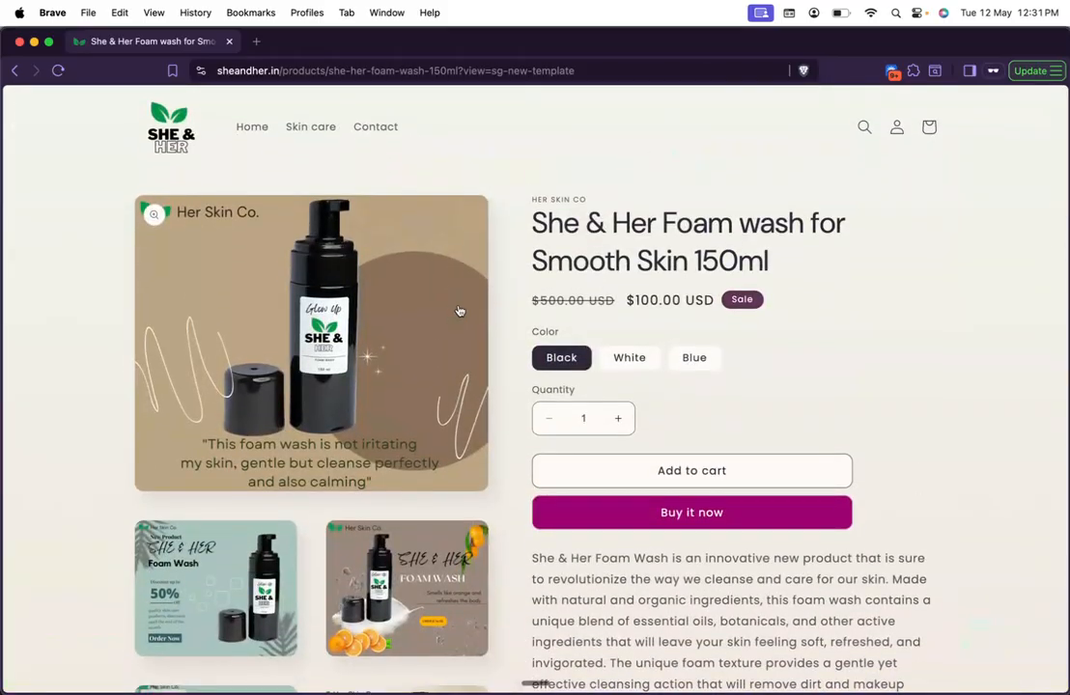
# - Return to the CustomFit dashboard and view the goal results of Exp template ab test
pyautogui.press('super+w')
pyautogui.scroll(3, 470, 299)
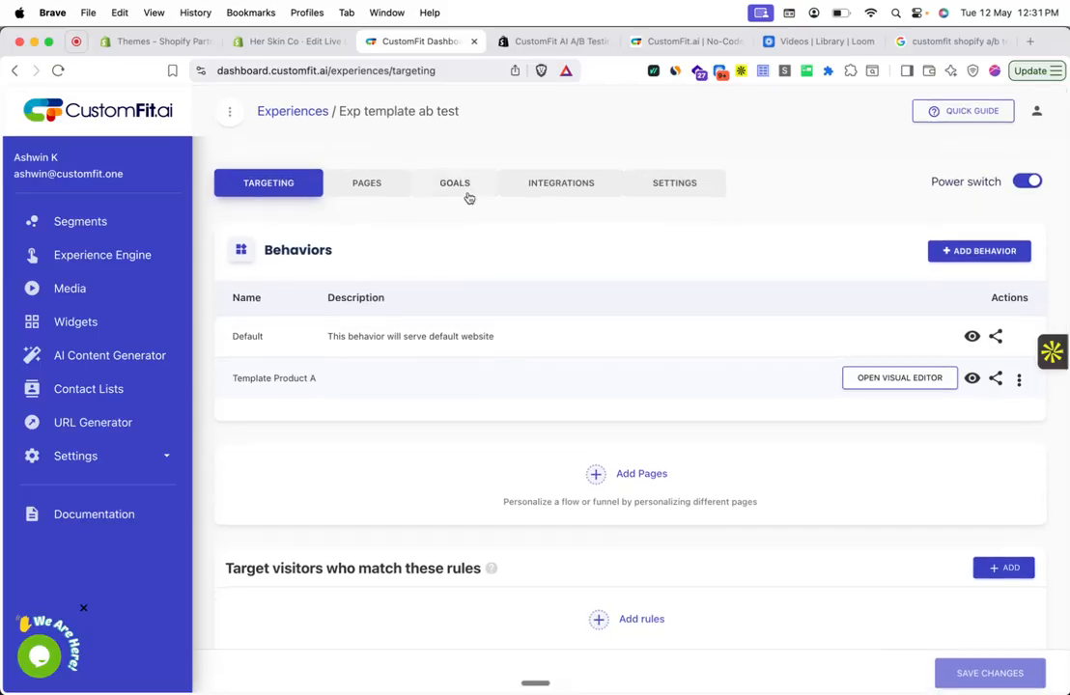
pyautogui.click(467, 194)
pyautogui.scroll(-2, 492, 346)
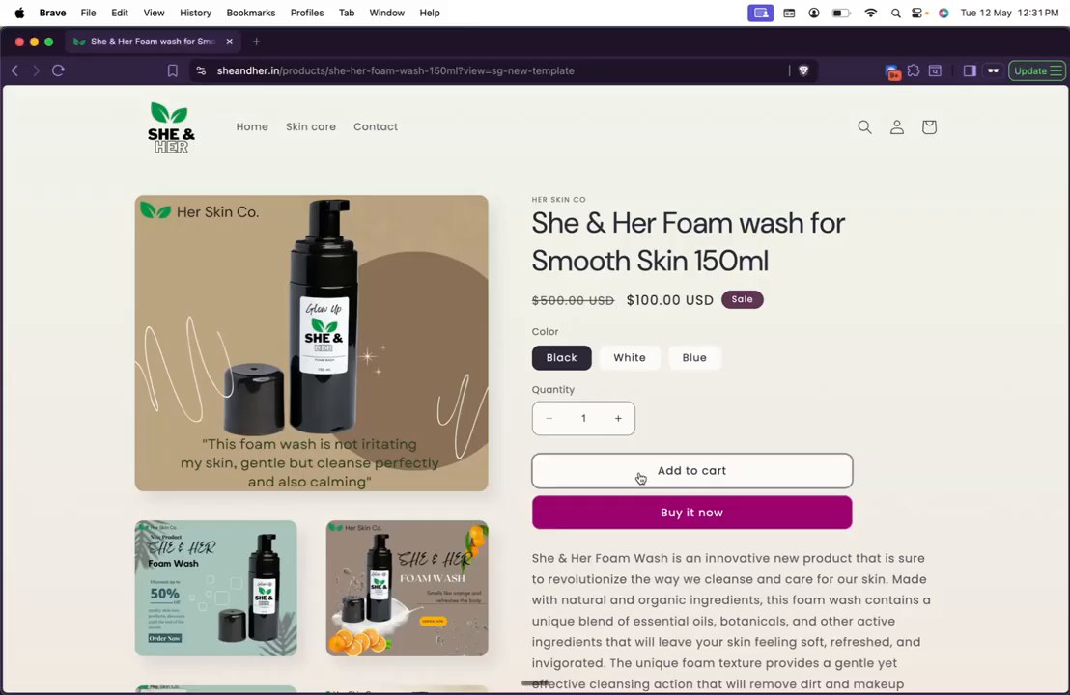
# - Add the foam wash to the cart in the private store window and refresh the experience's goal results in CustomFit
pyautogui.click(639, 475)
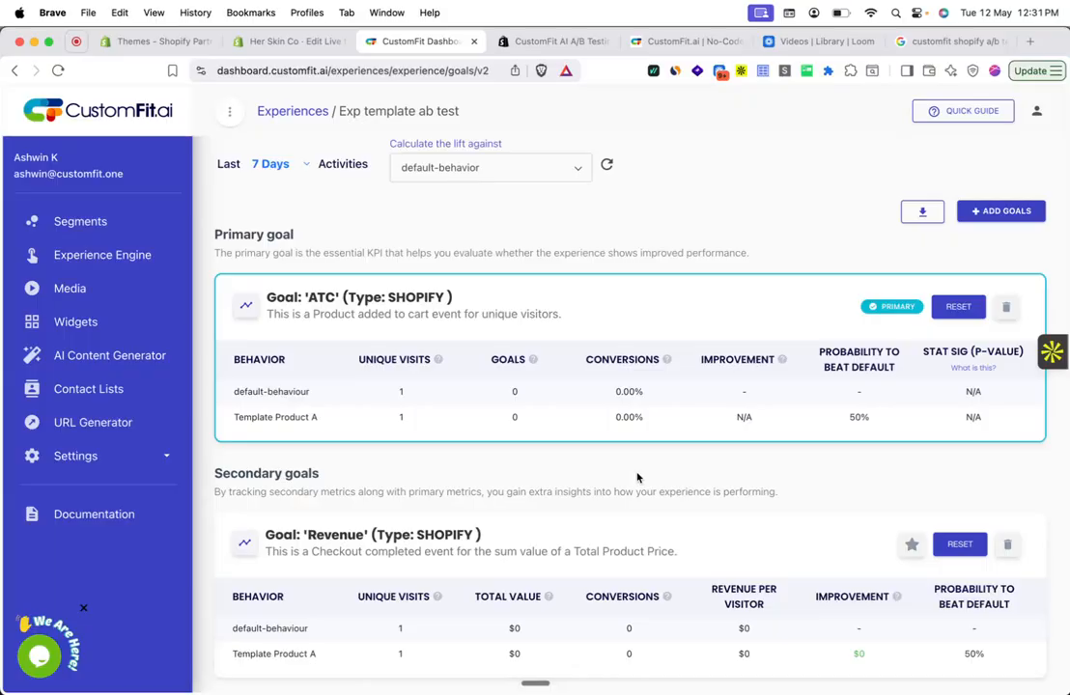
pyautogui.click(606, 164)
pyautogui.scroll(-2, 543, 450)
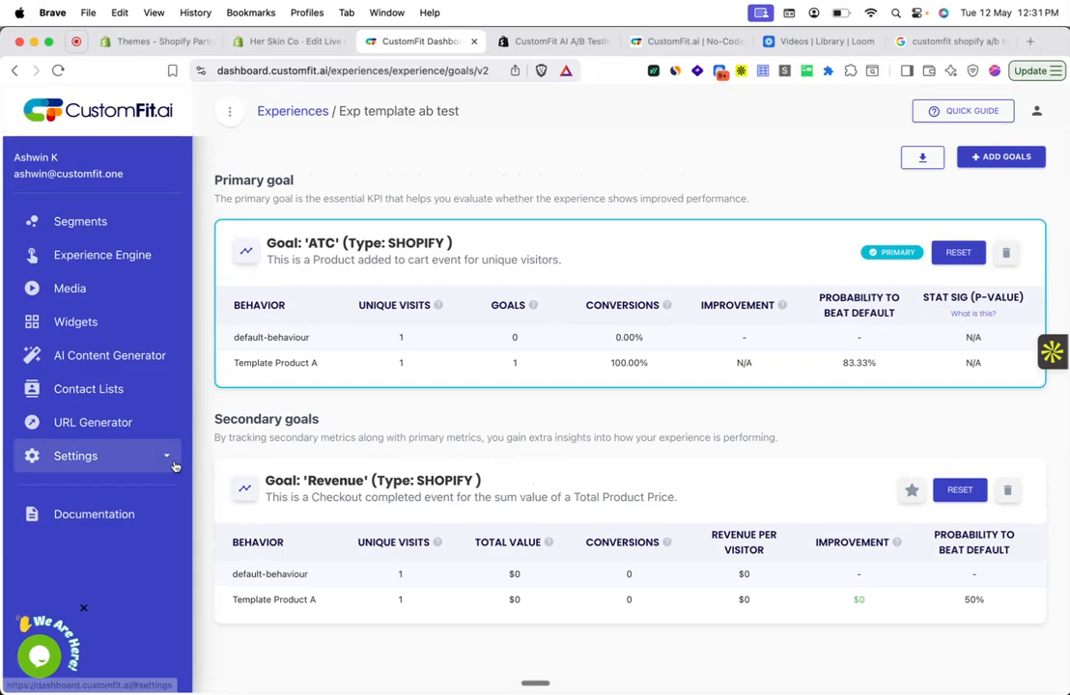
# - Open the 3rd Party Integrations settings and examine the available analytics, marketing and checkout integrations
pyautogui.click(165, 466)
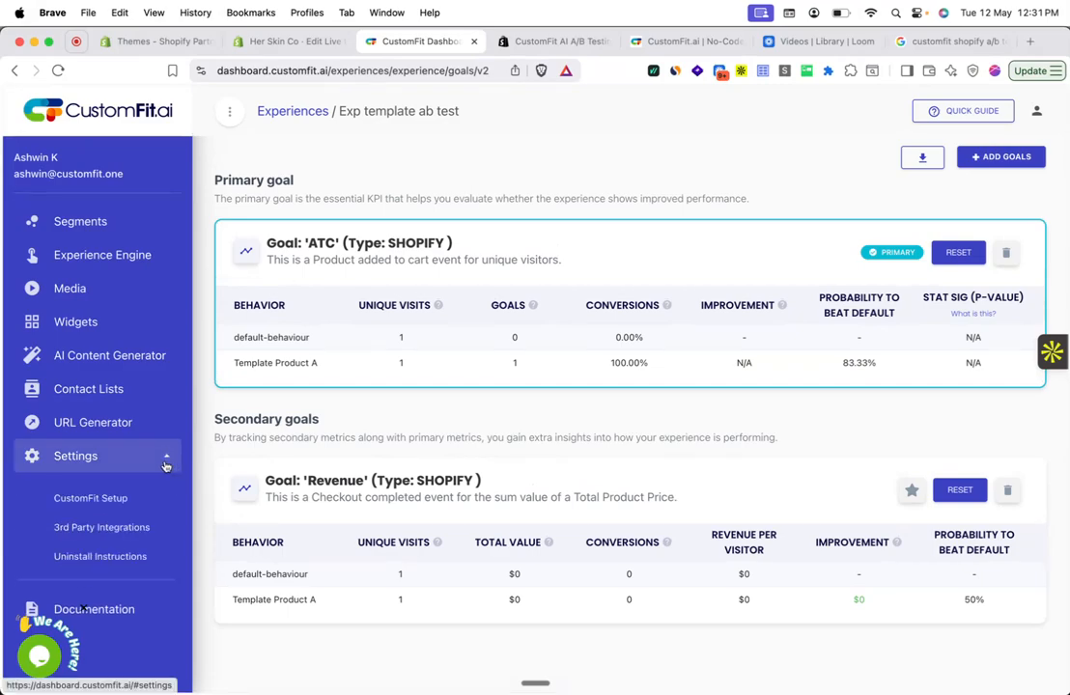
pyautogui.click(152, 525)
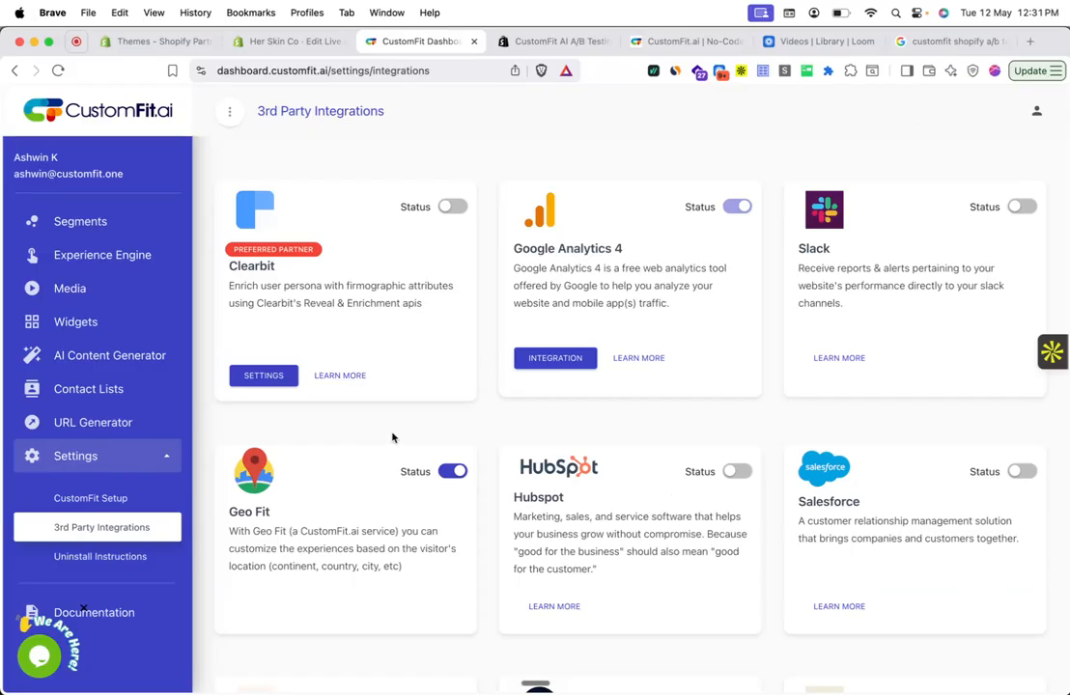
pyautogui.scroll(-5, 584, 261)
pyautogui.scroll(-8, 584, 264)
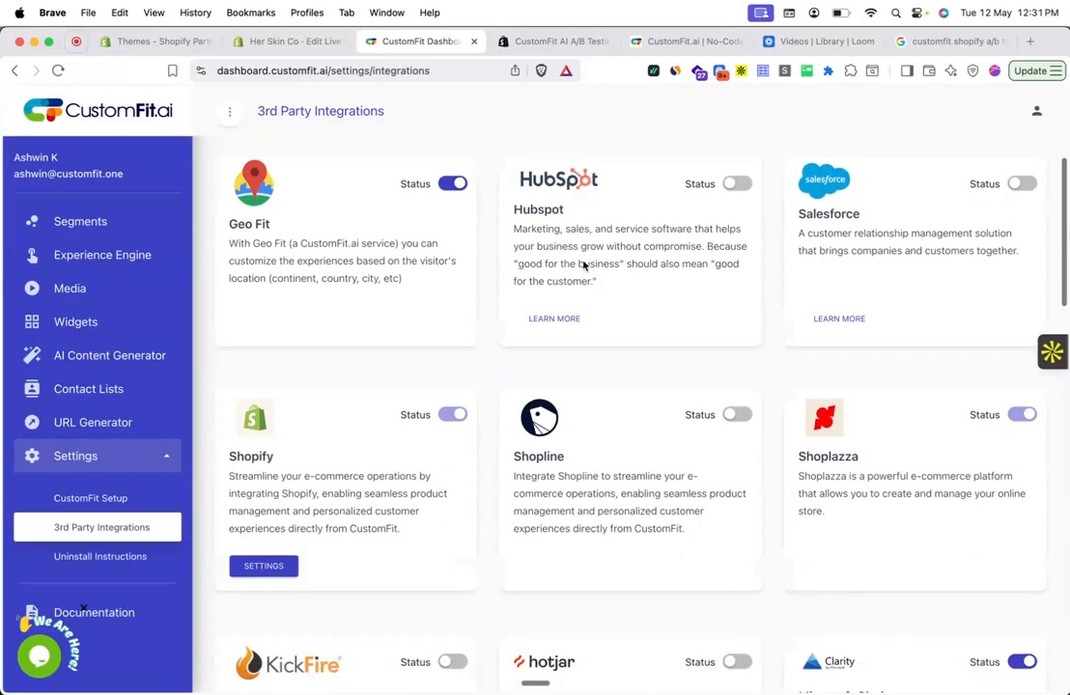
pyautogui.scroll(-3, 583, 263)
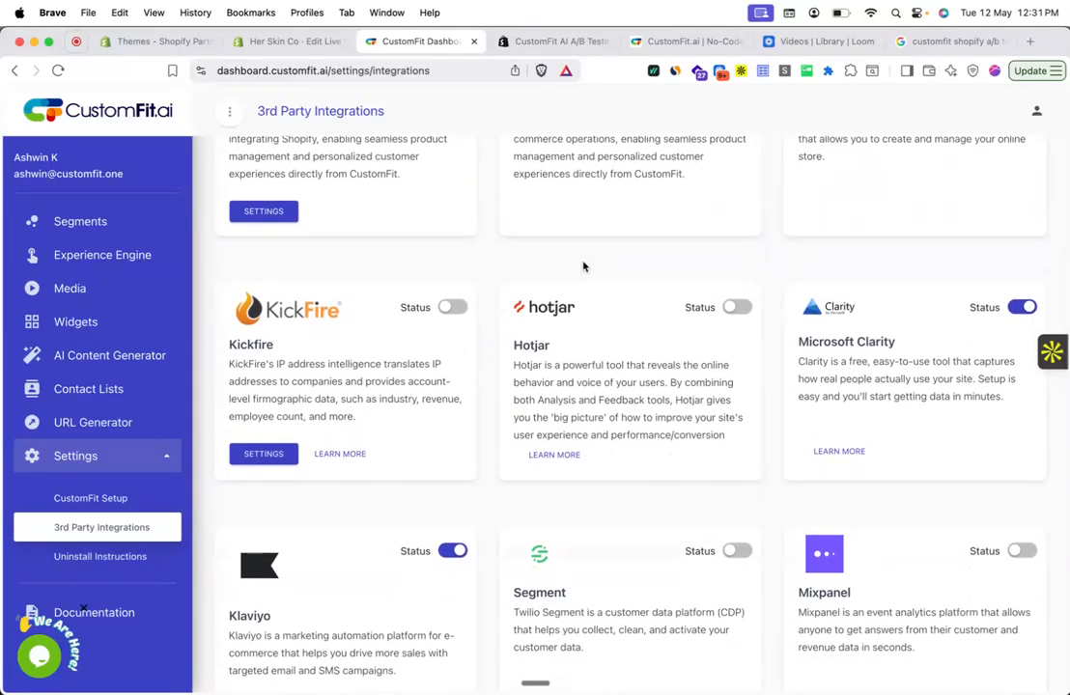
pyautogui.scroll(-4, 584, 265)
pyautogui.scroll(-15, 583, 266)
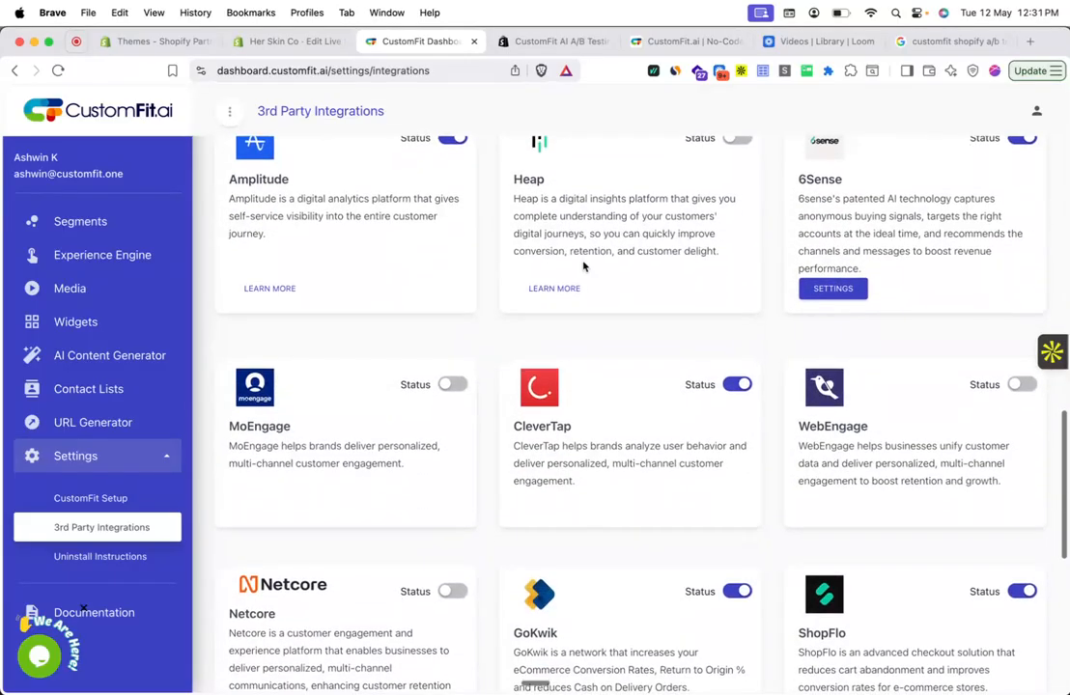
pyautogui.scroll(-1, 584, 266)
pyautogui.scroll(-10, 582, 267)
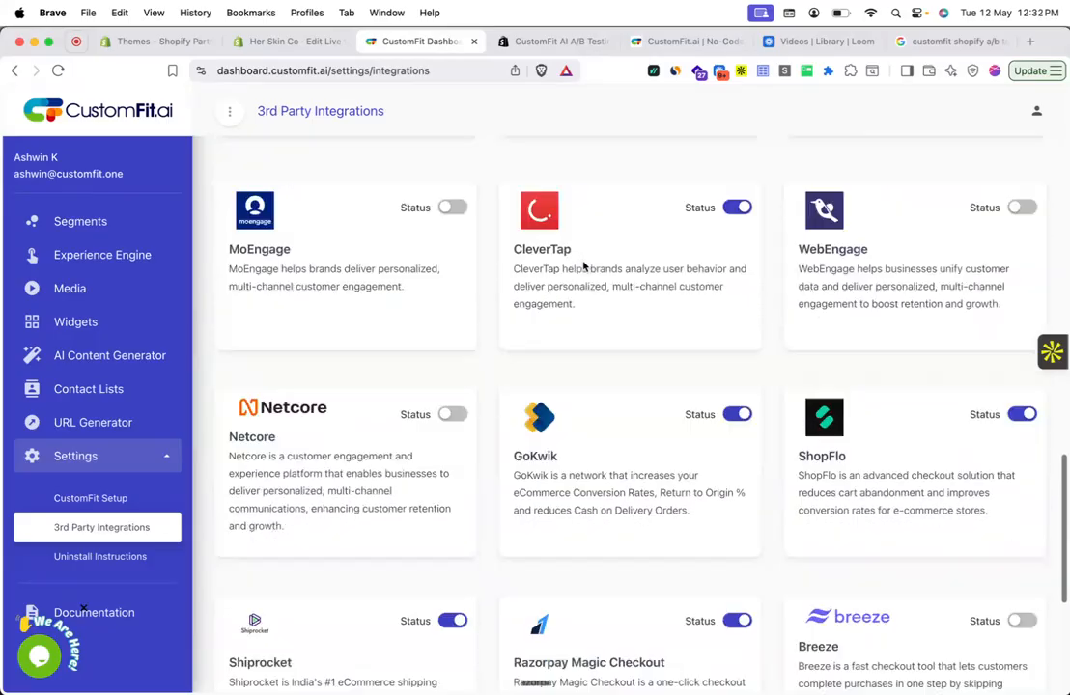
pyautogui.scroll(10, 582, 266)
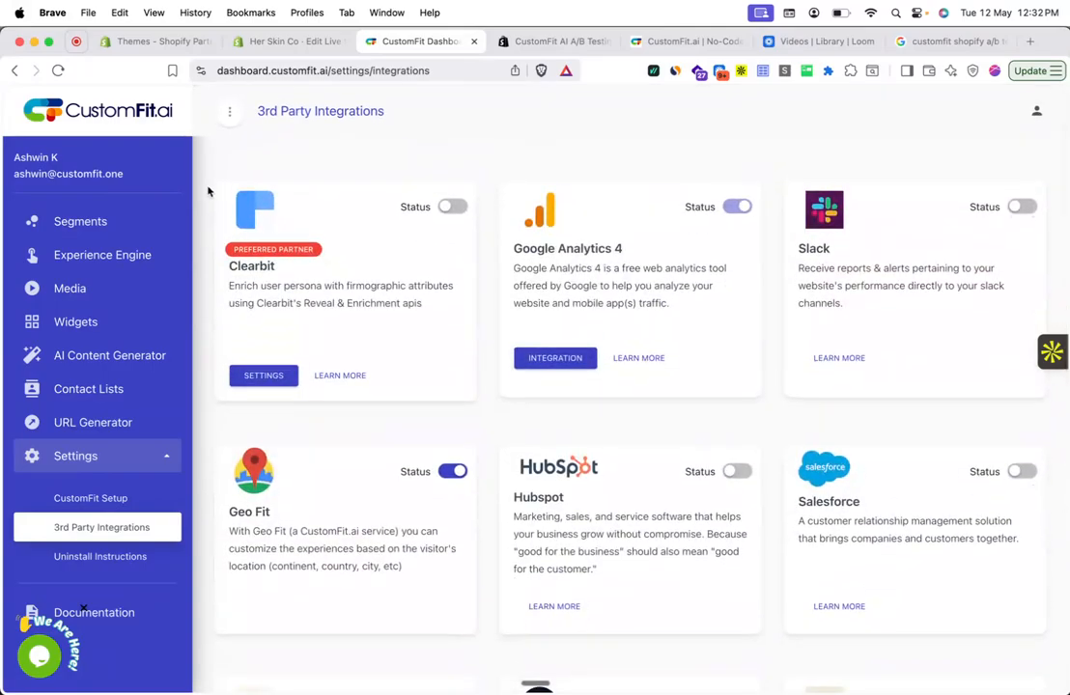
# - Reopen Exp template ab test from the Experience Engine list and view its targeting settings
pyautogui.click(155, 259)
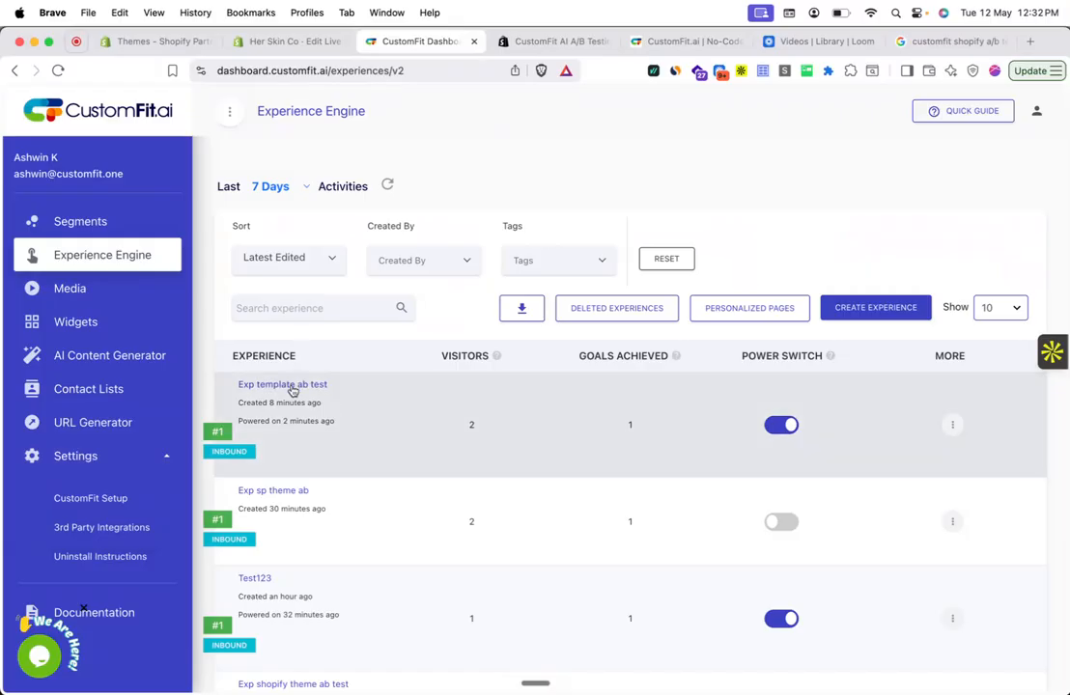
pyautogui.click(292, 386)
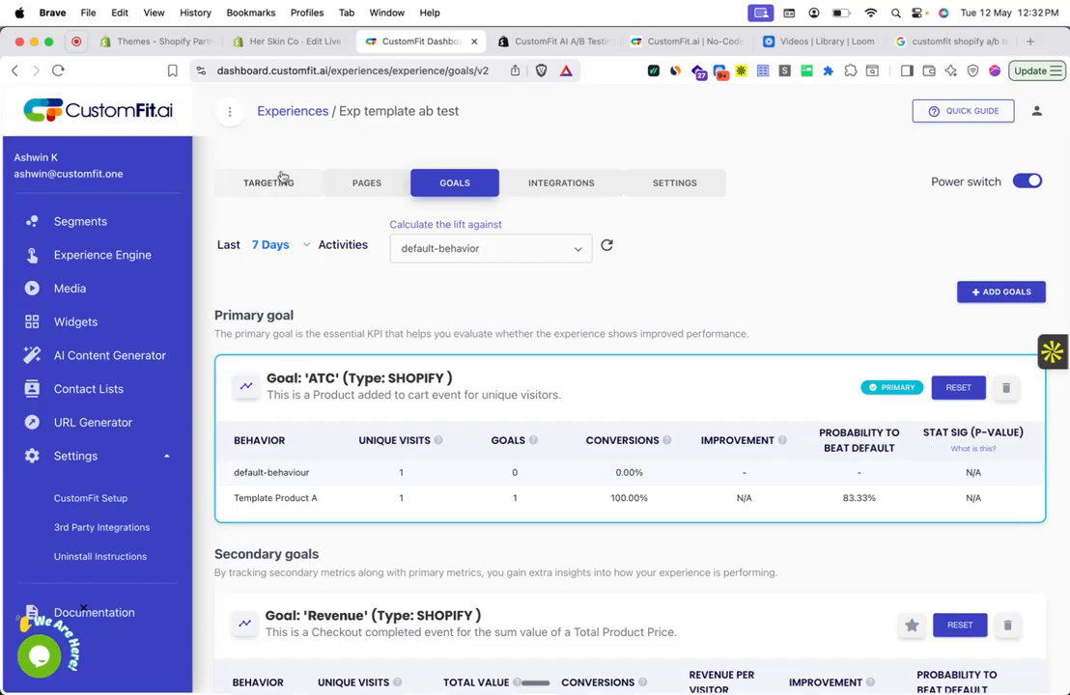
pyautogui.click(281, 179)
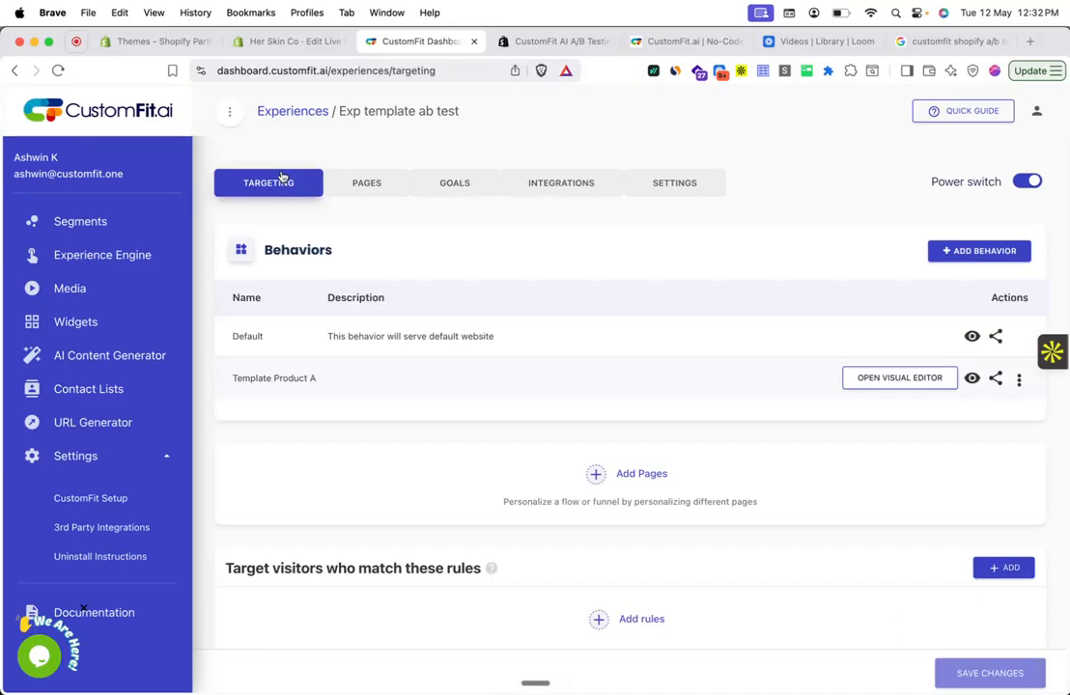